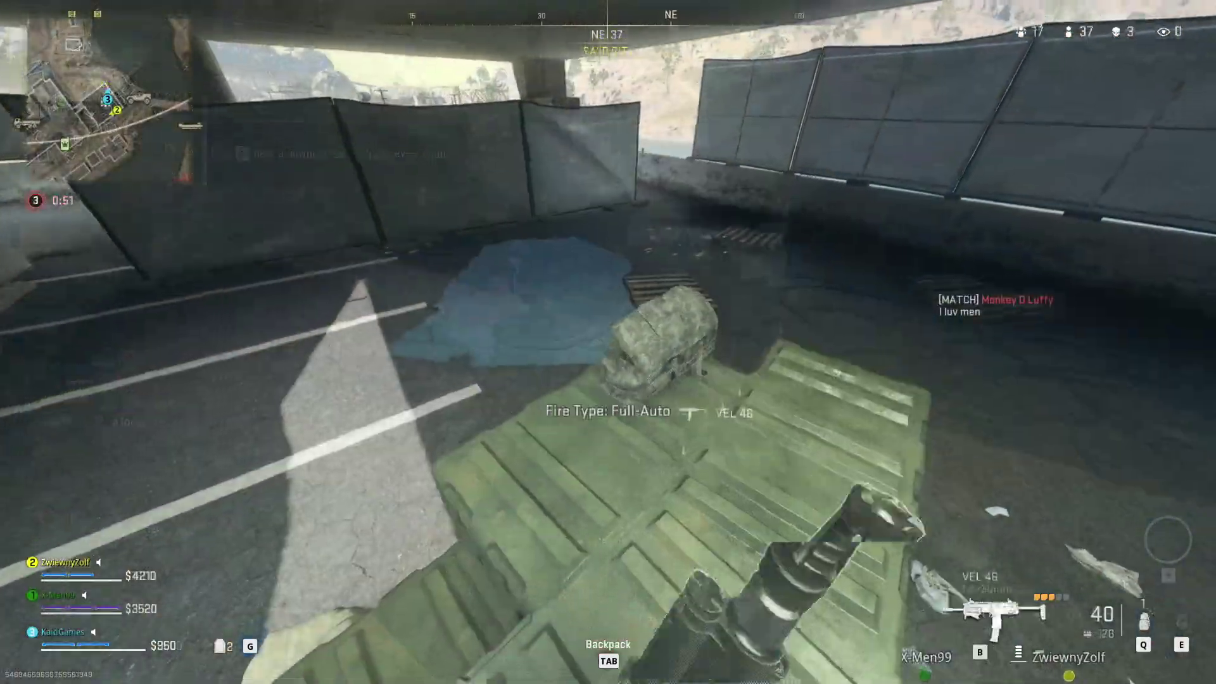
pyautogui.press('1')
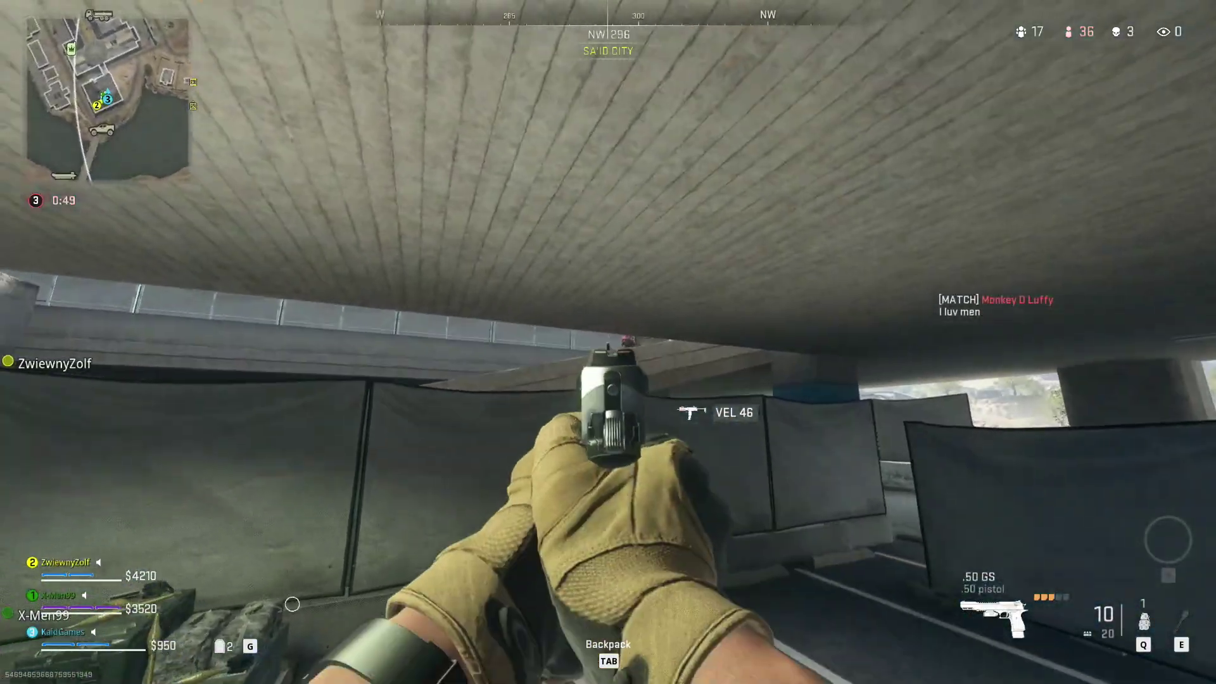
pyautogui.press('1')
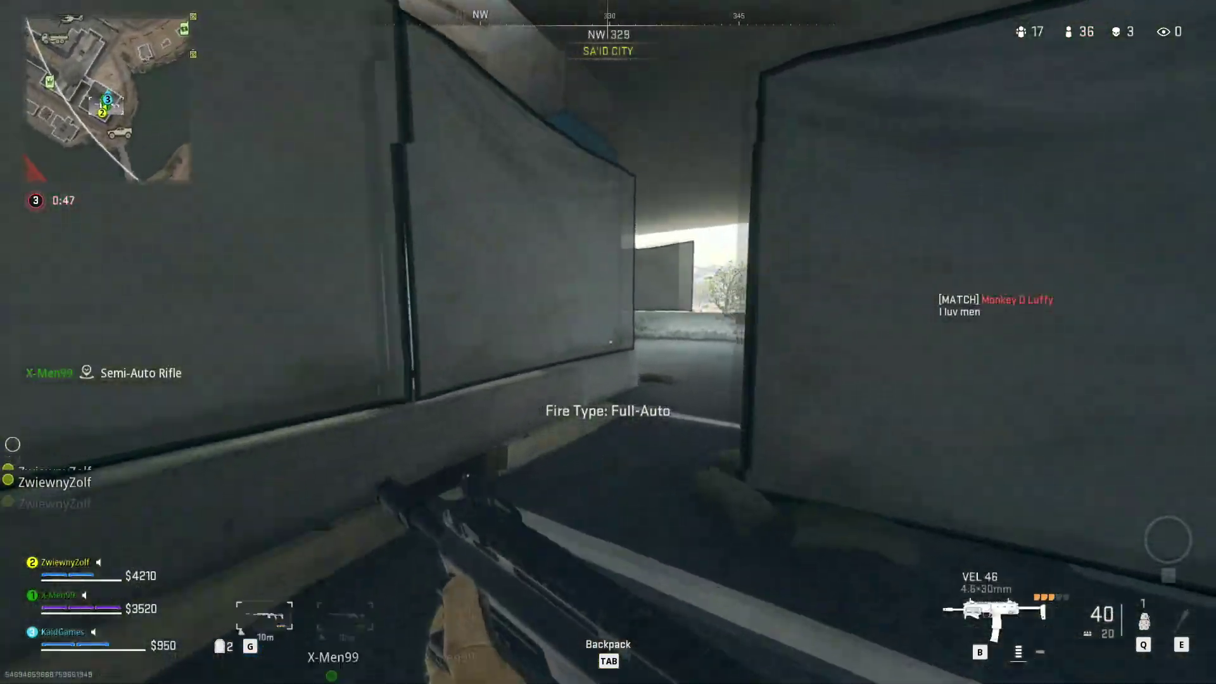
pyautogui.press('w')
pyautogui.rightClick(608, 342)
pyautogui.click(608, 342)
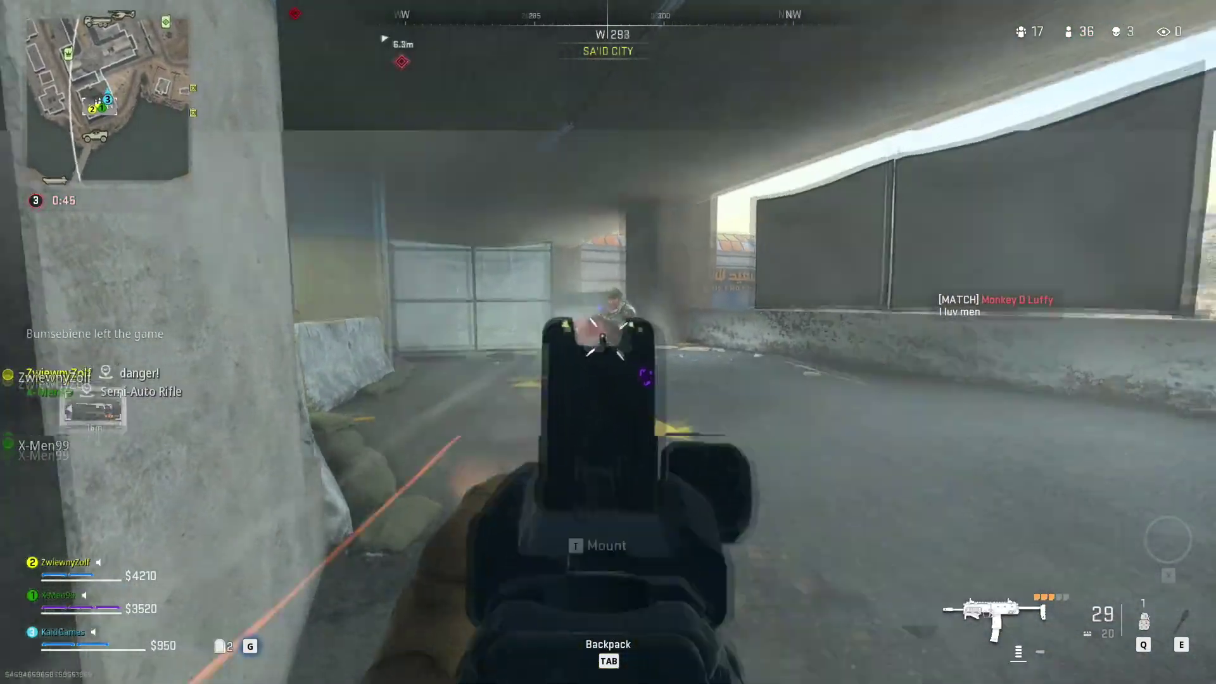
pyautogui.click(608, 342)
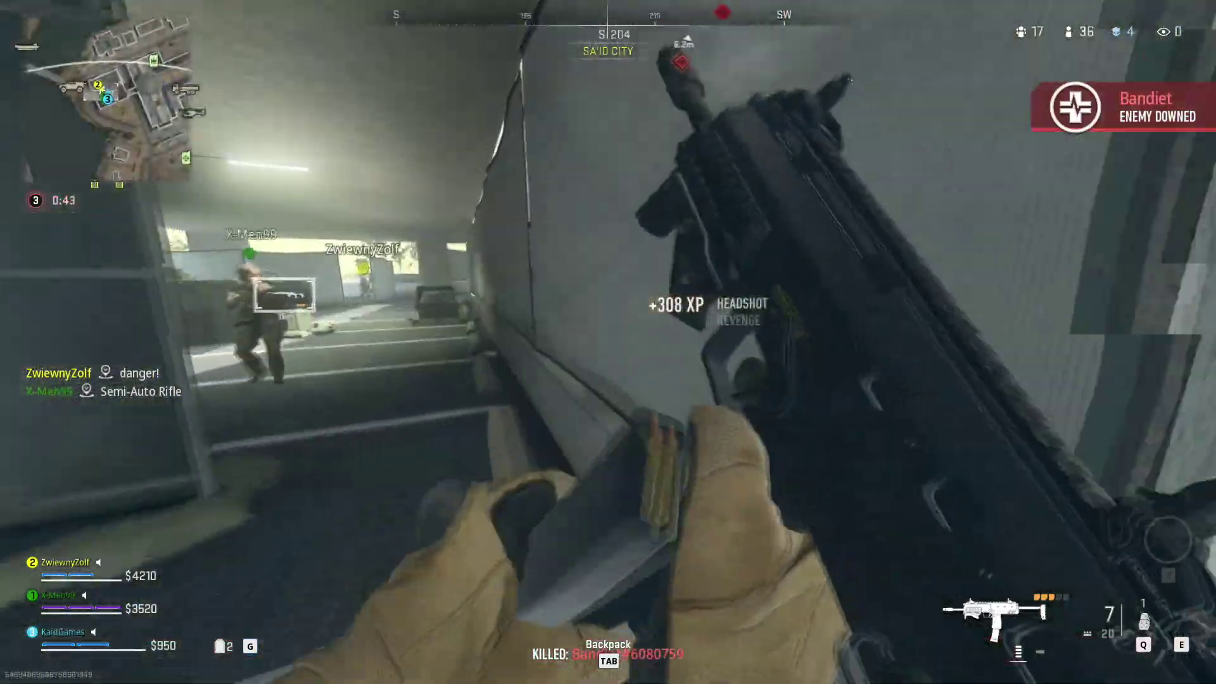
pyautogui.press('w')
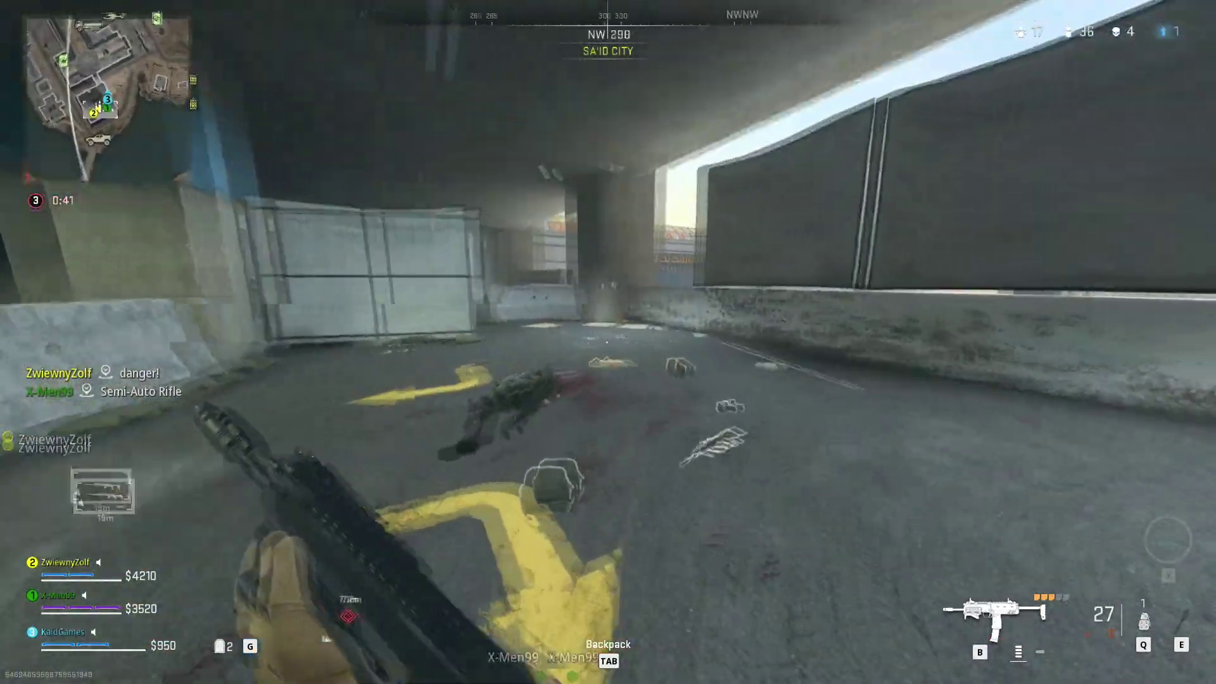
pyautogui.press('w')
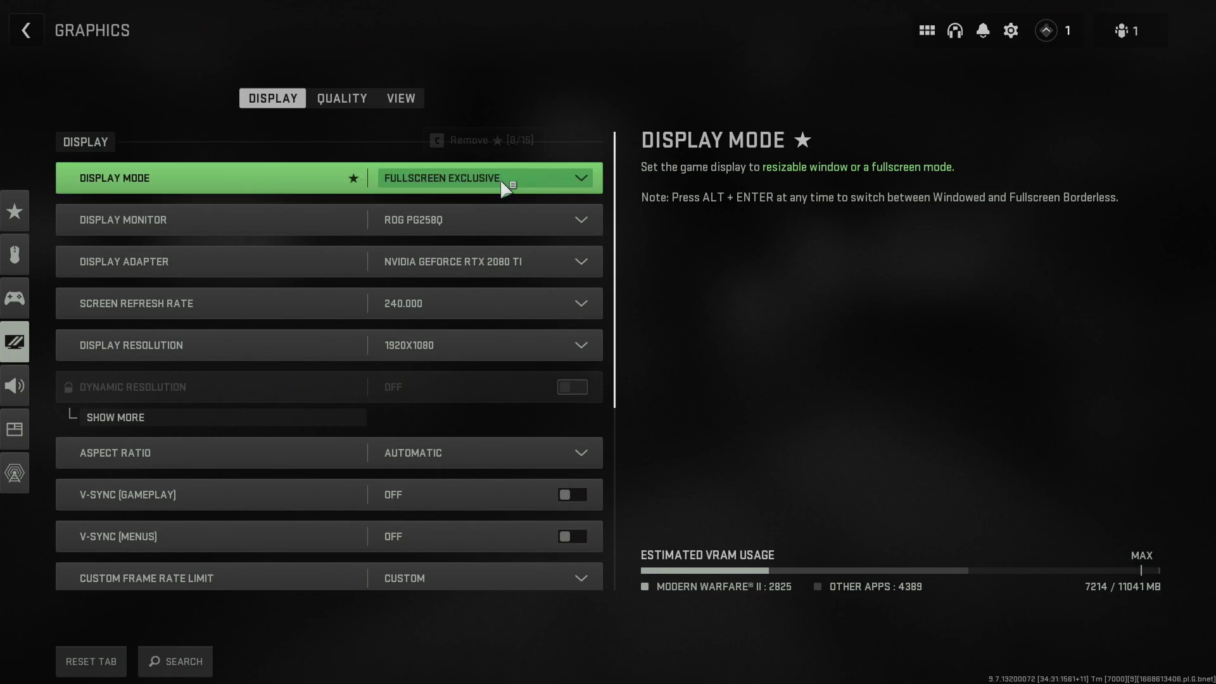
# Check the available options for the display mode and the screen refresh rate.
pyautogui.click(568, 180)
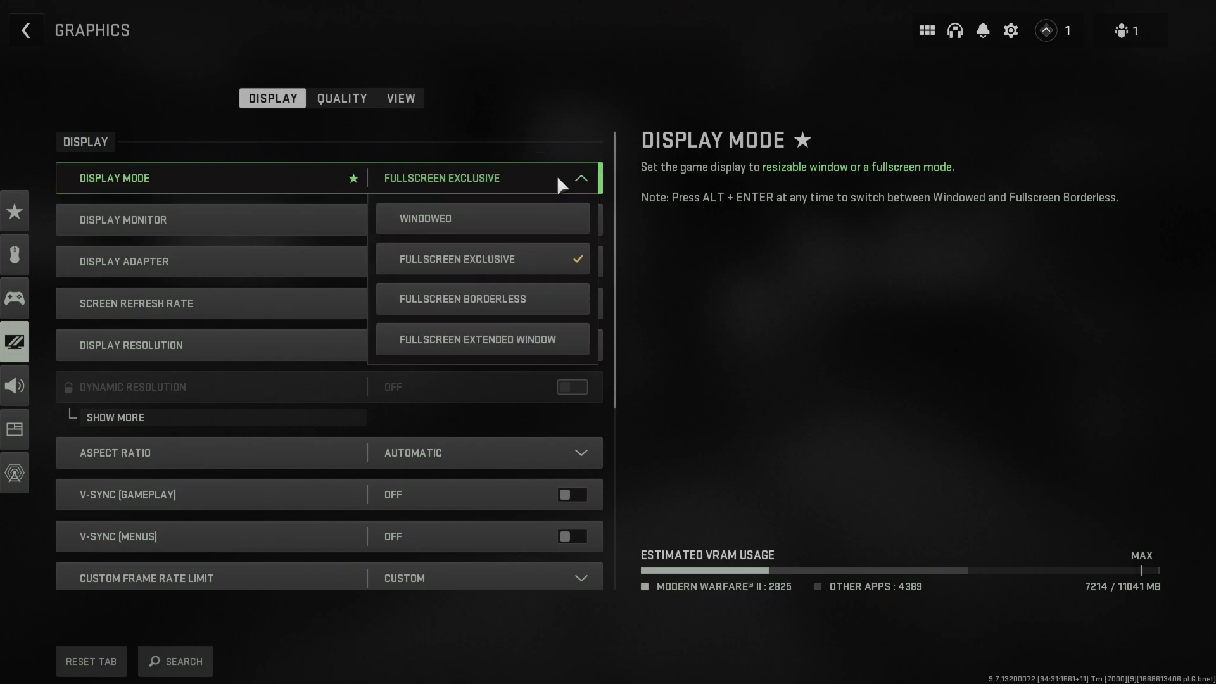
pyautogui.click(556, 175)
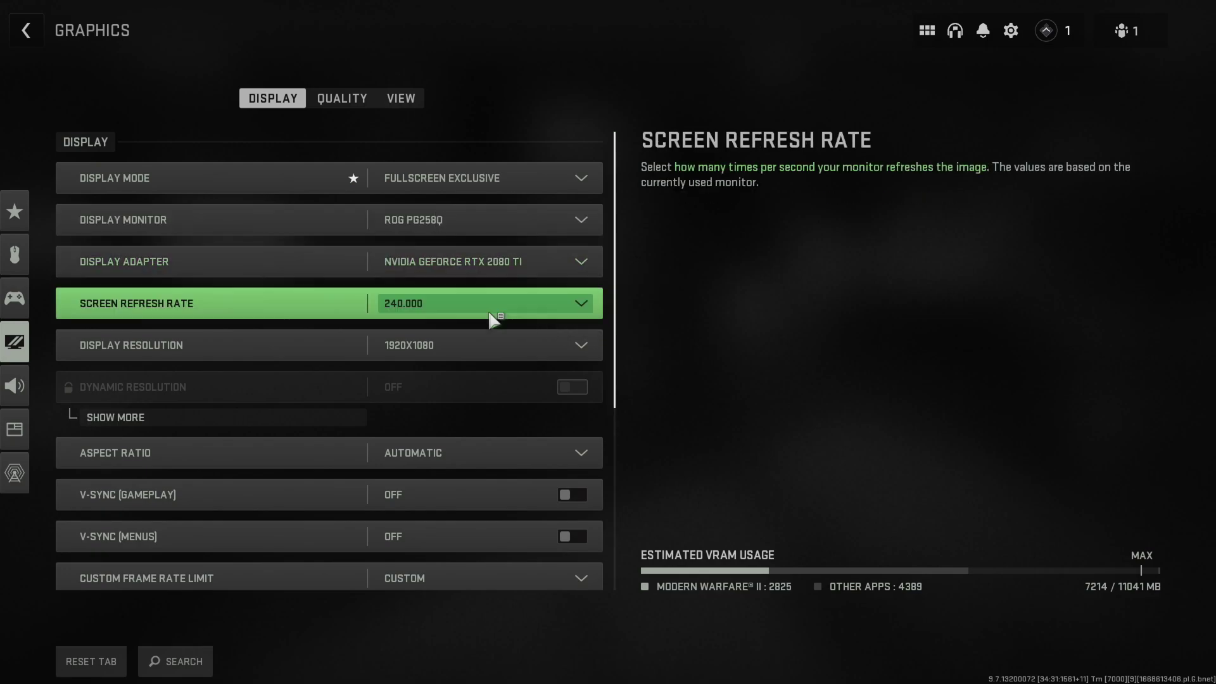
pyautogui.click(578, 304)
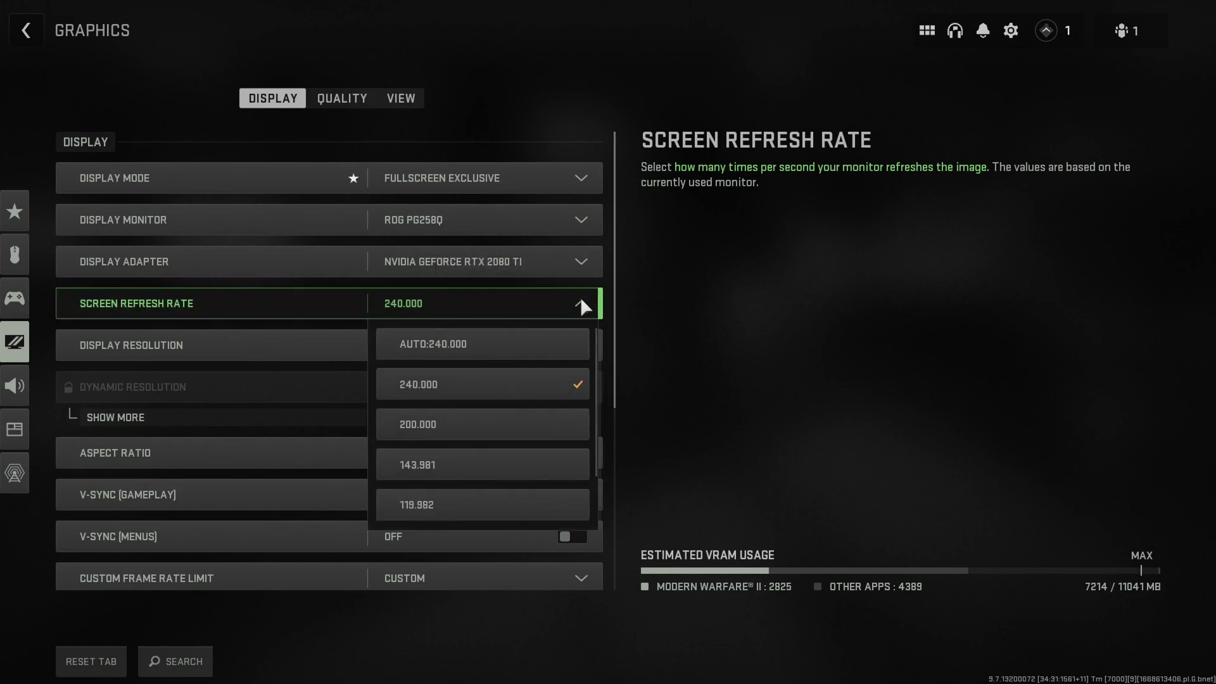
pyautogui.click(580, 300)
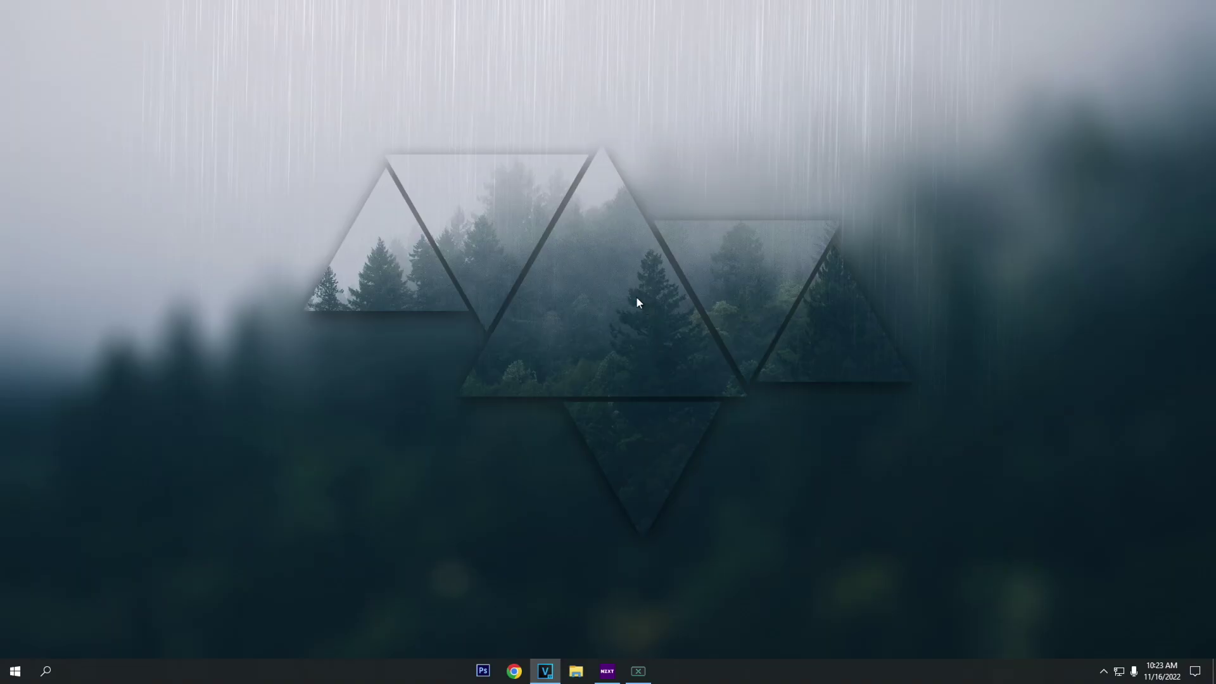
# Open NVIDIA Control Panel from the desktop and set the main display's refresh rate to 240Hz.
pyautogui.rightClick(635, 296)
pyautogui.click(676, 399)
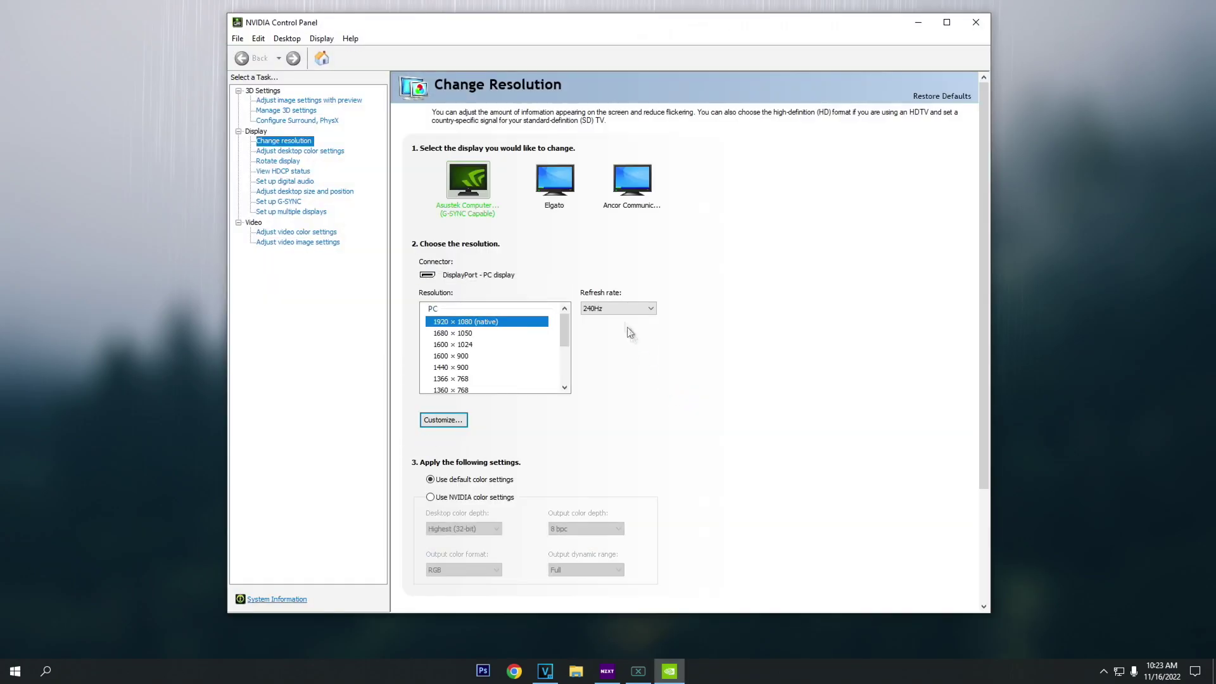
pyautogui.click(619, 309)
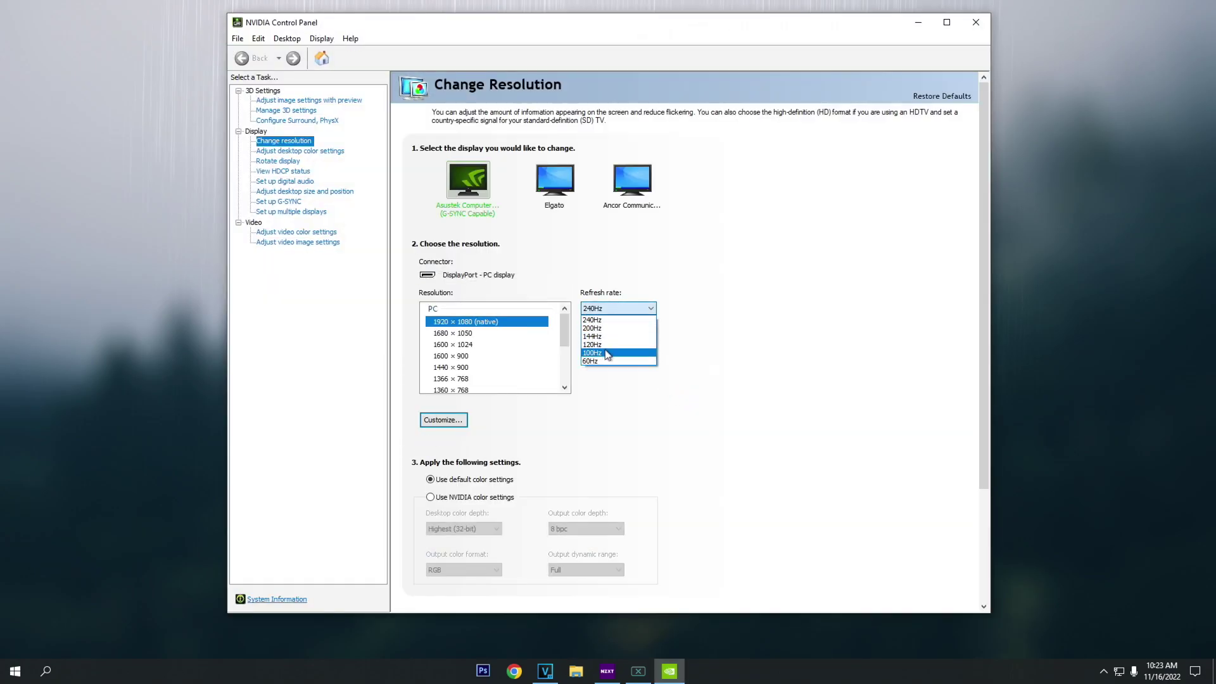
pyautogui.click(617, 320)
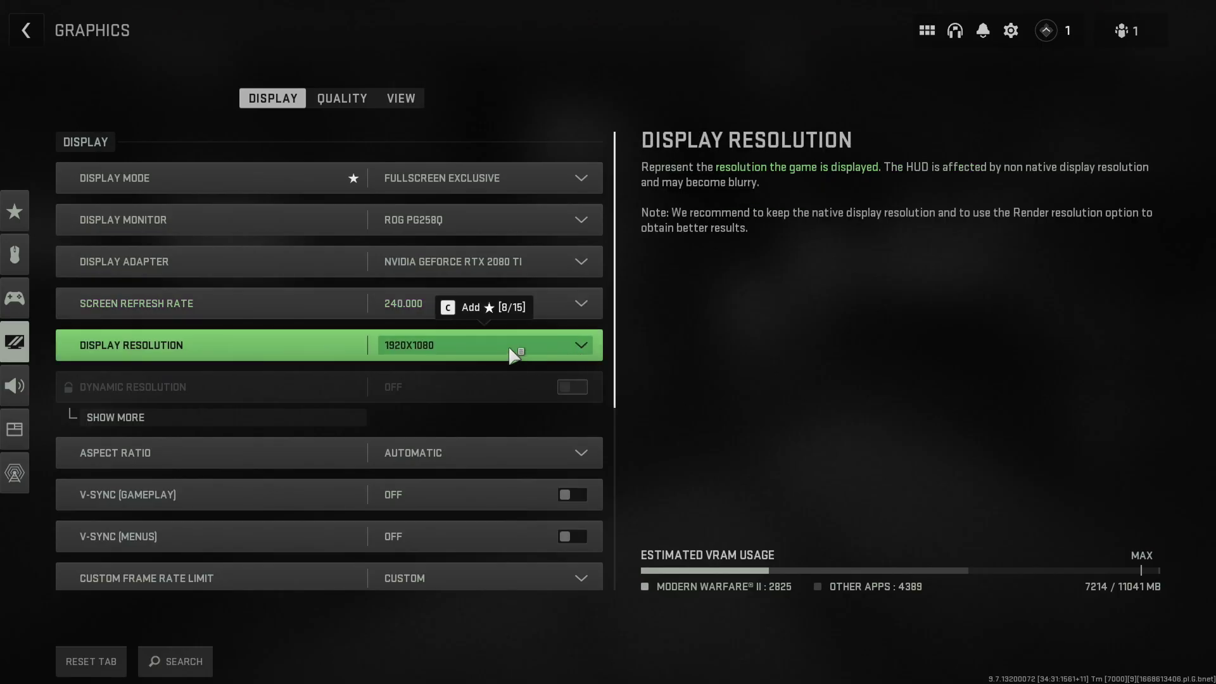
# Back in the game's display settings, expand the additional options under Custom Frame Rate Limit.
pyautogui.scroll(-2, 619, 369)
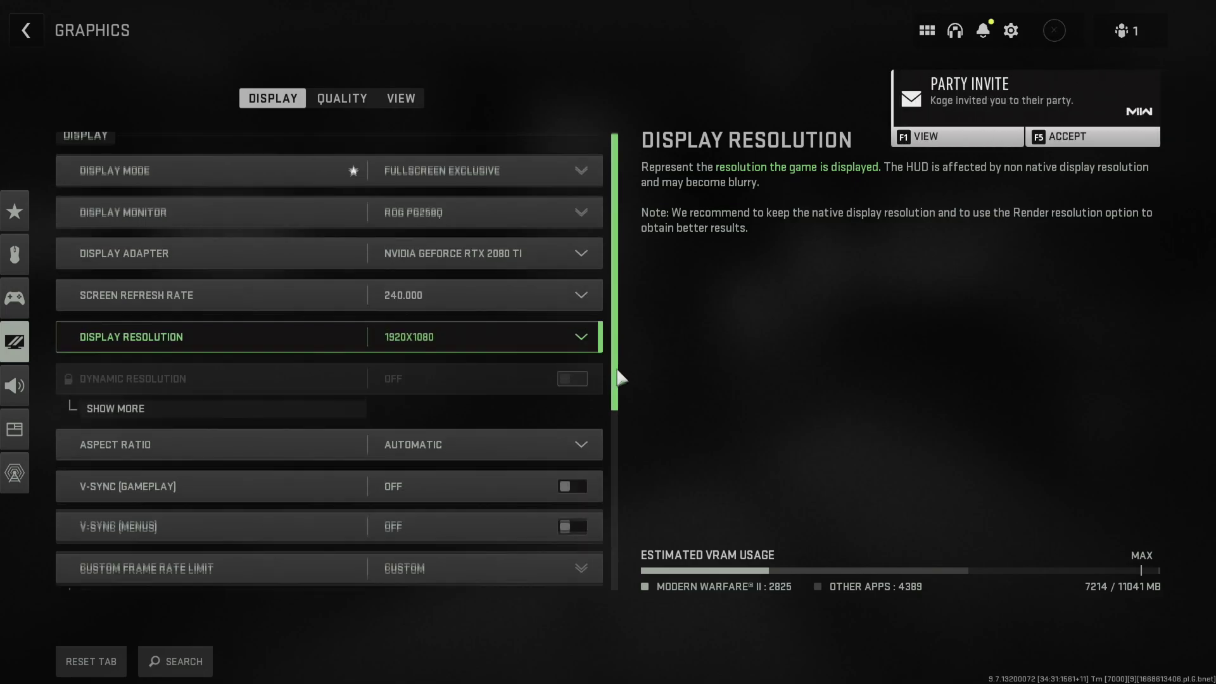
pyautogui.scroll(-3, 623, 405)
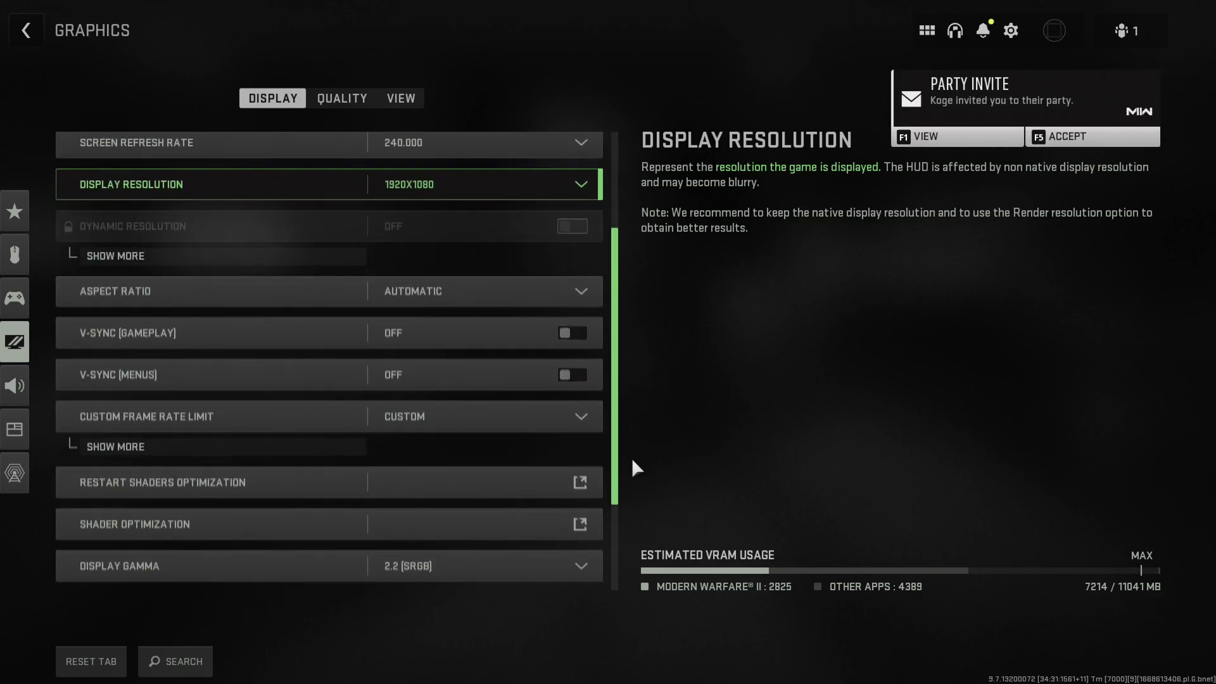
pyautogui.scroll(-1, 633, 469)
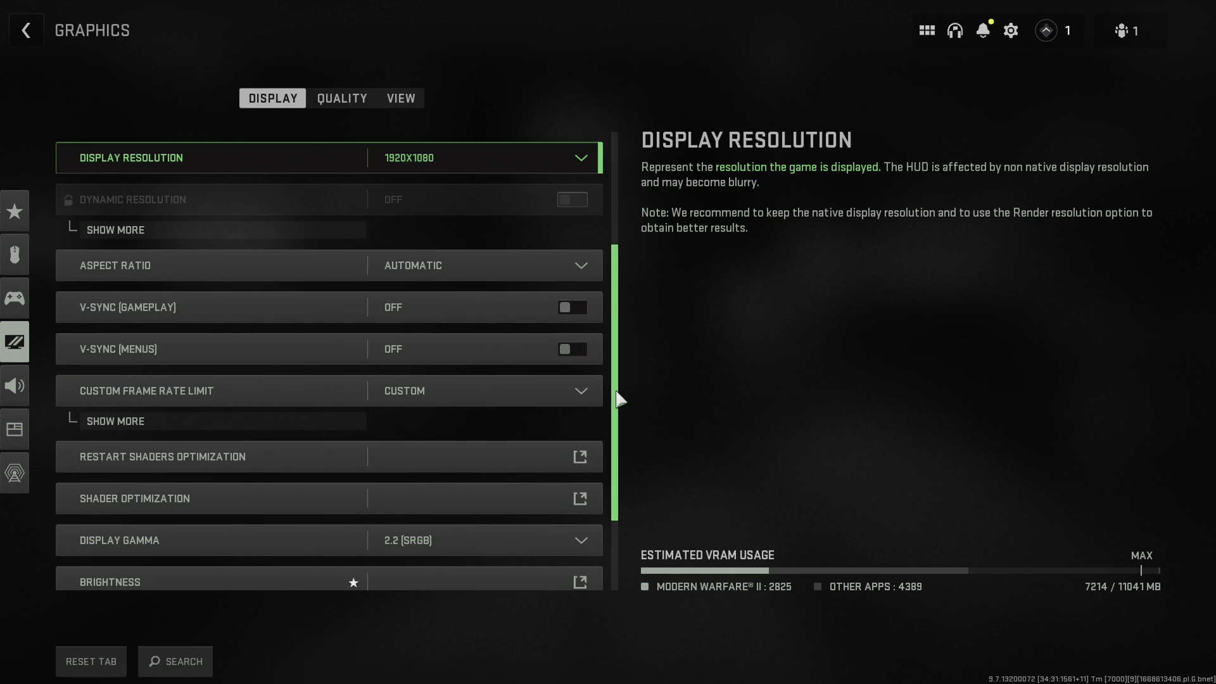
pyautogui.scroll(-1, 608, 399)
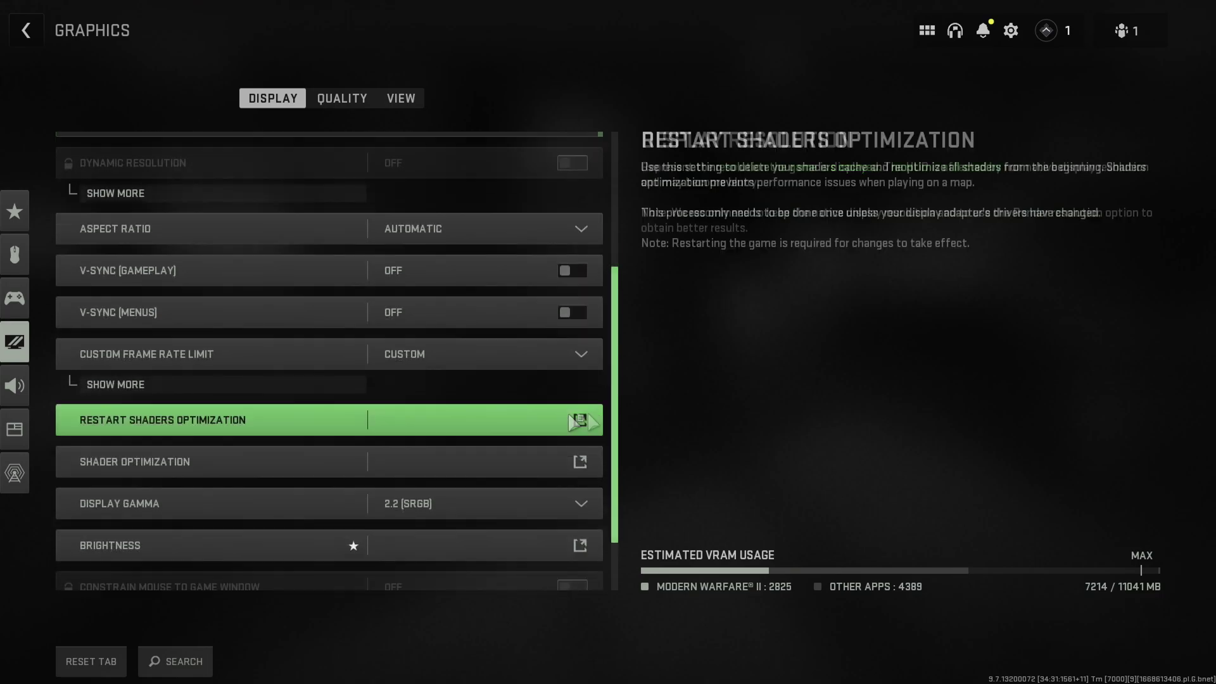
pyautogui.click(340, 389)
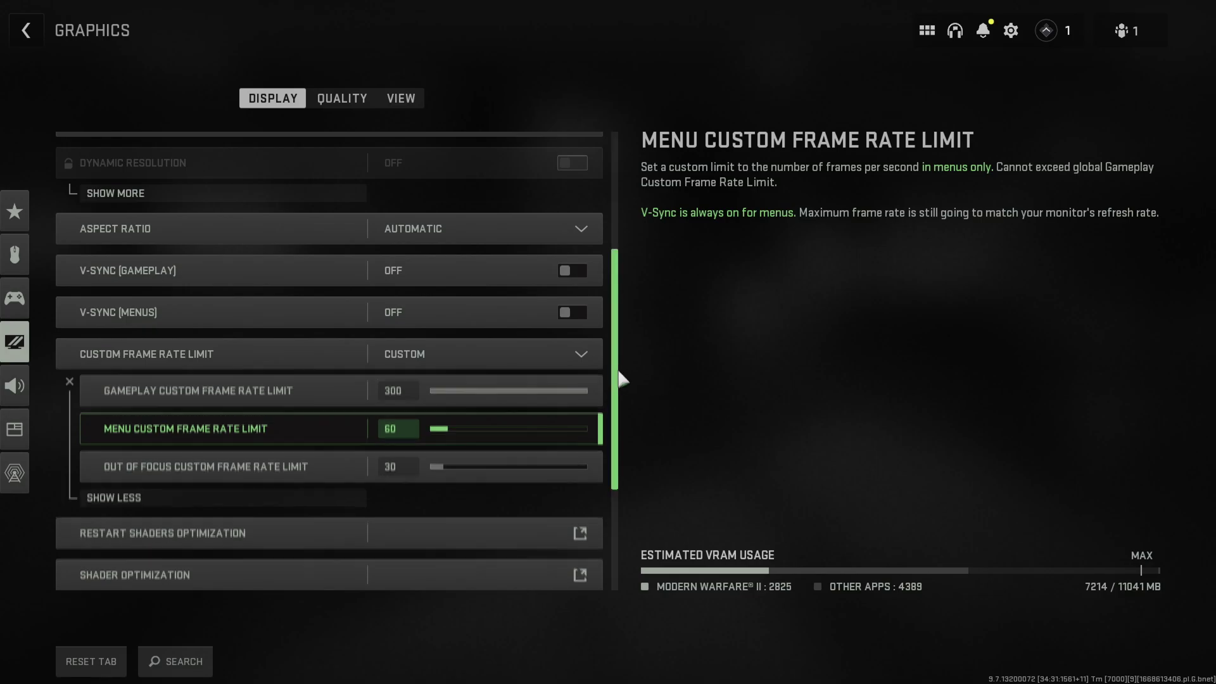
# Review the rest of the display settings and expand the additional options under Focused Mode.
pyautogui.moveTo(619, 378); pyautogui.dragTo(626, 416)
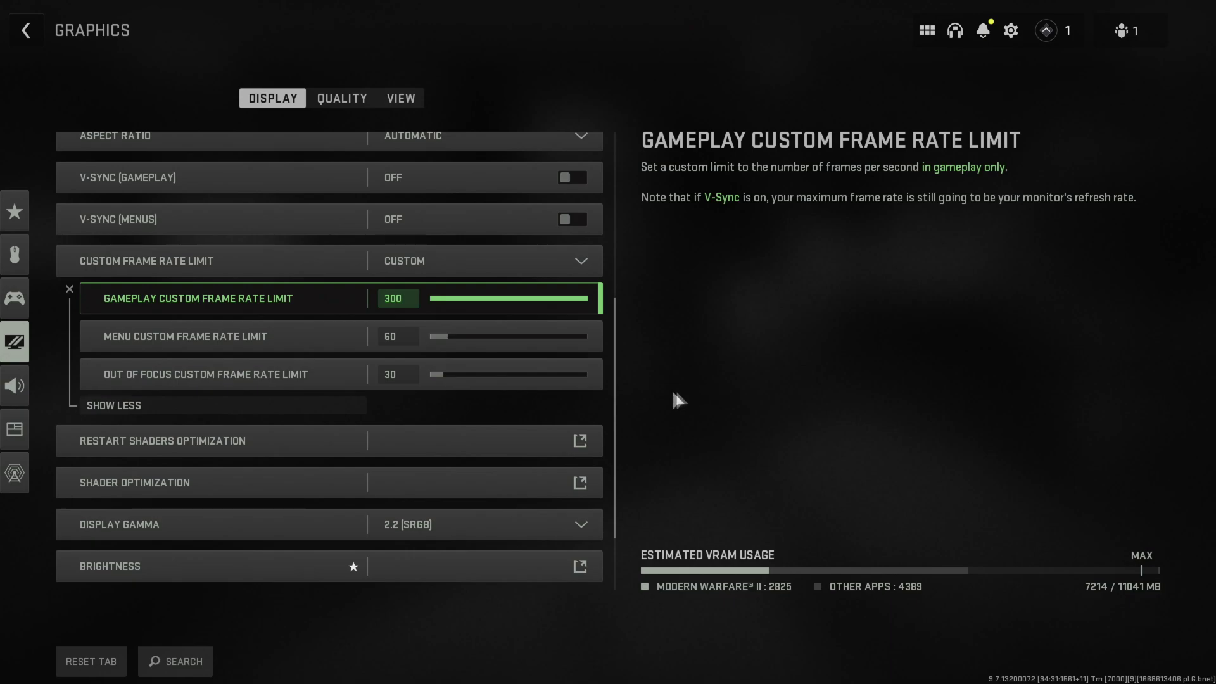
pyautogui.moveTo(619, 397); pyautogui.dragTo(622, 447)
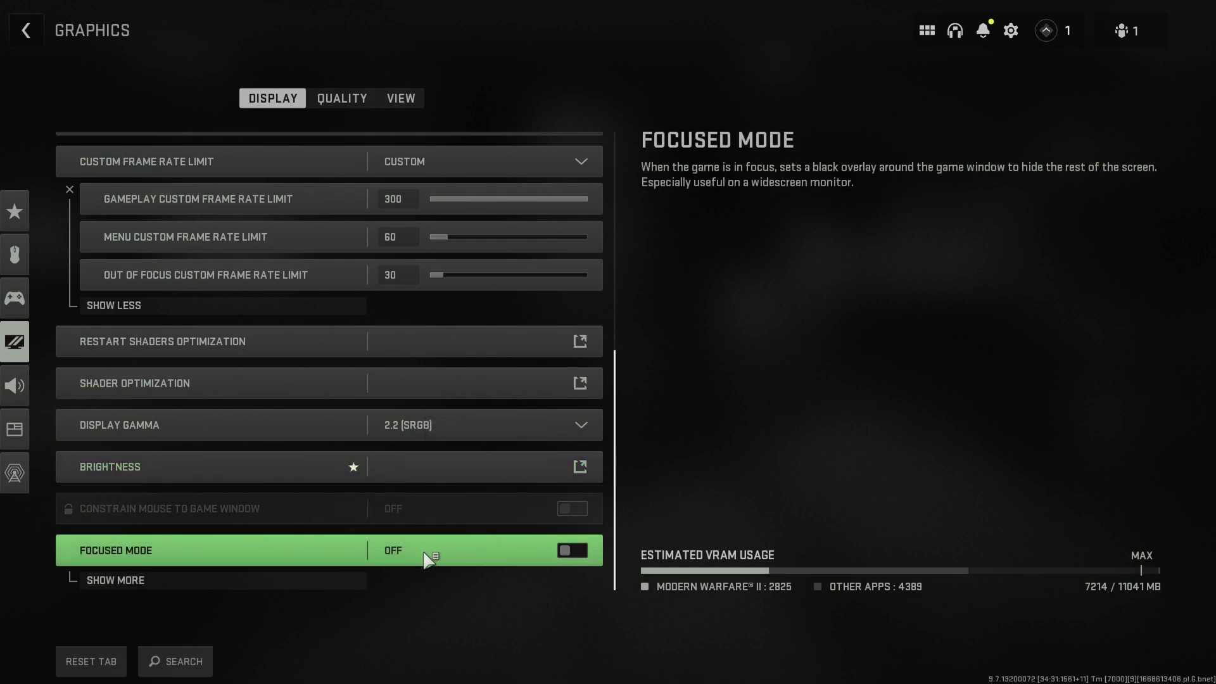
pyautogui.click(355, 579)
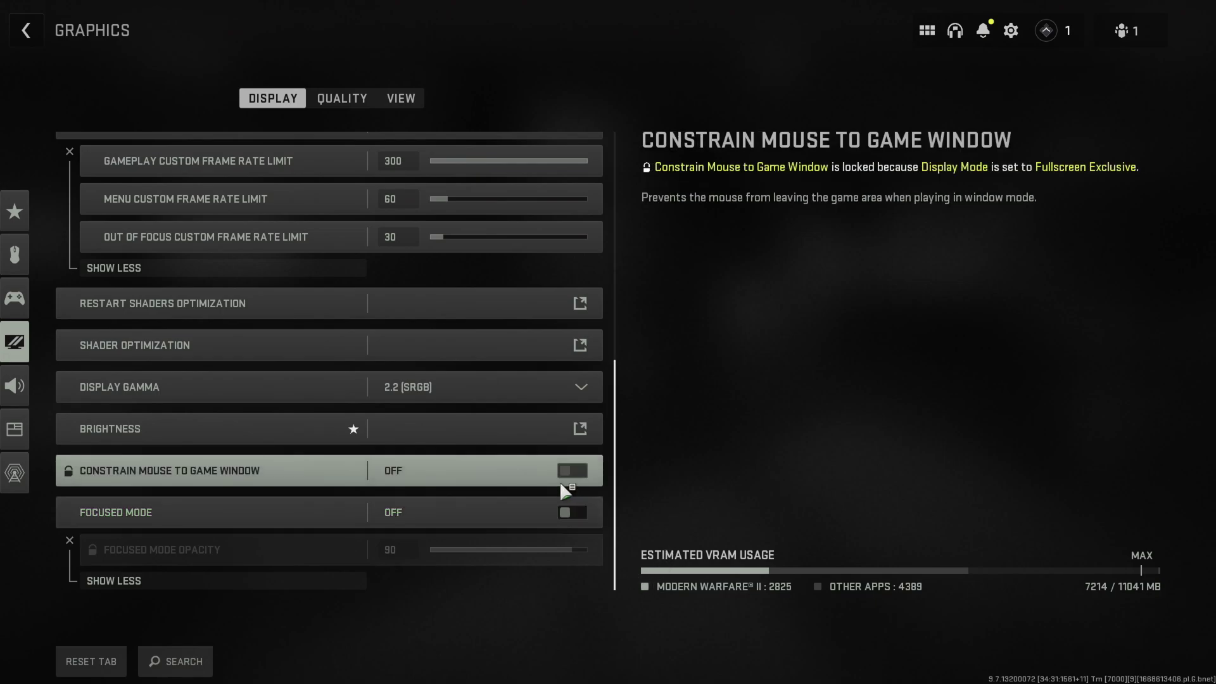
# Go to the quality settings, check the upscaling options and expand the NVIDIA DLSS preset and sharpness settings.
pyautogui.click(361, 100)
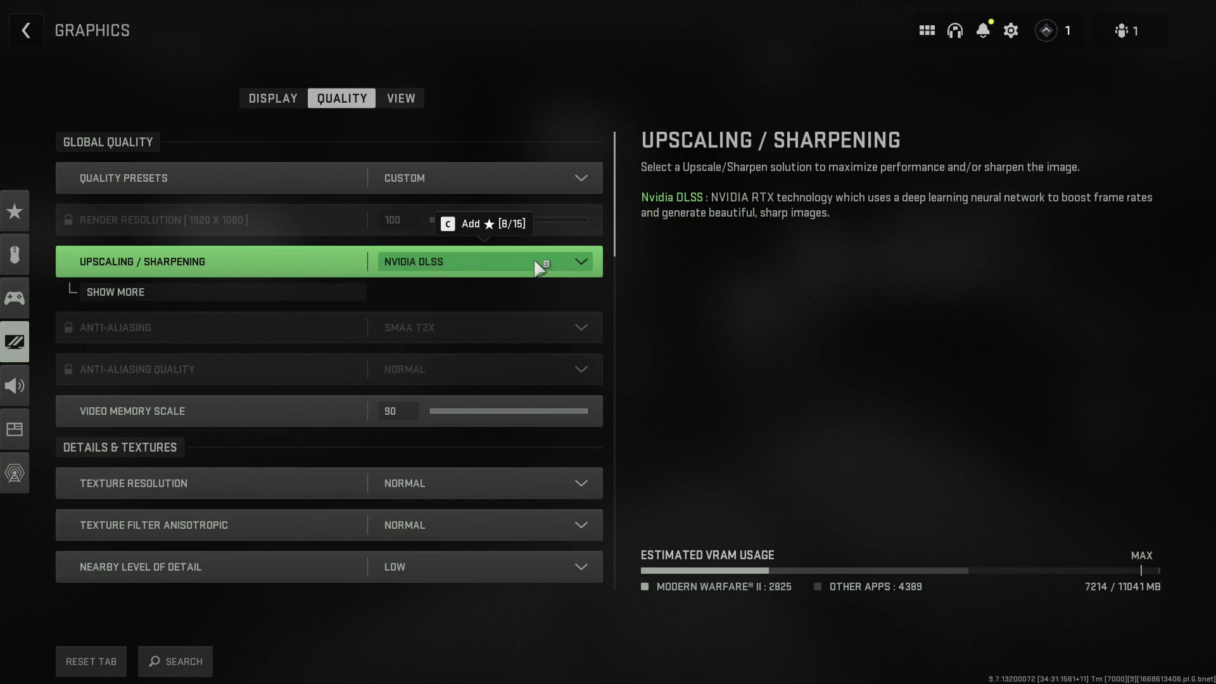
pyautogui.click(559, 261)
pyautogui.click(558, 260)
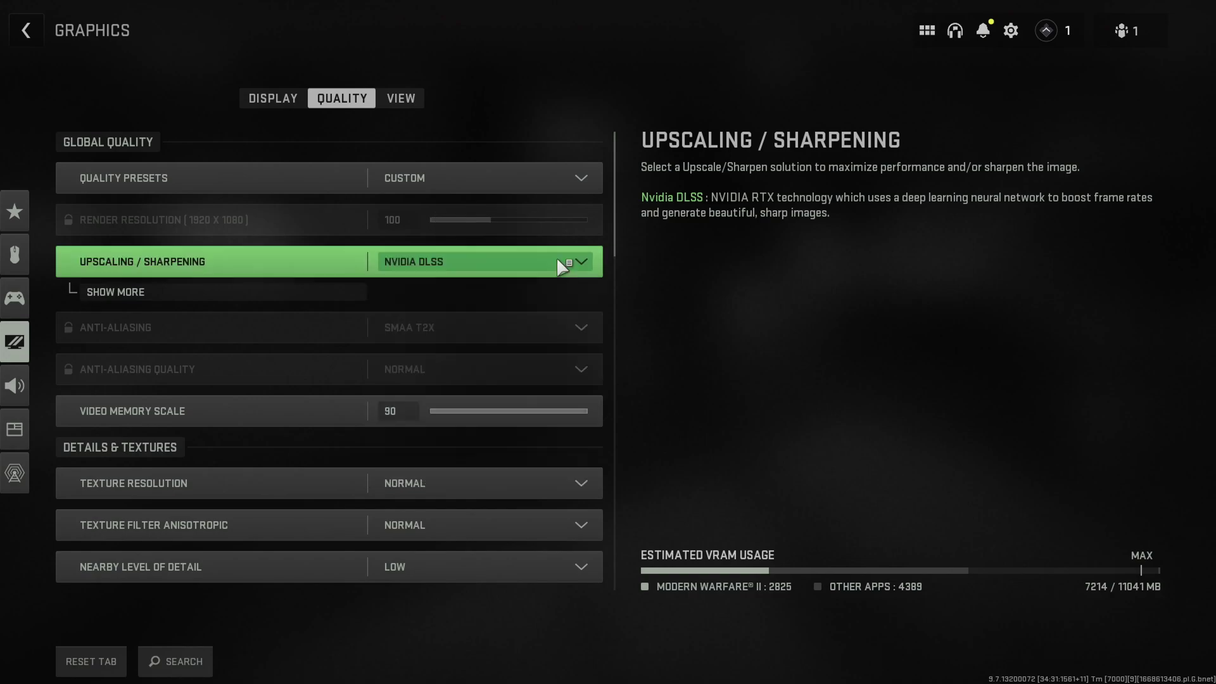
pyautogui.click(326, 293)
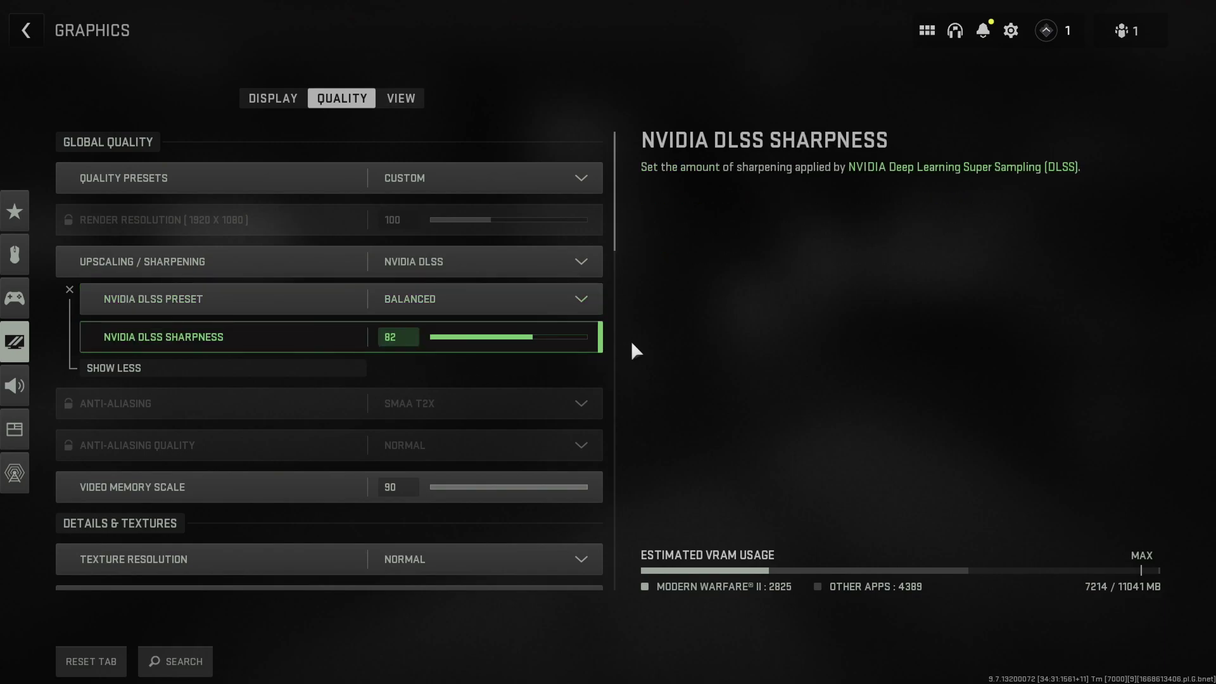
# Switch upscaling/sharpening to FidelityFX CAS and set its strength to 75.
pyautogui.click(579, 257)
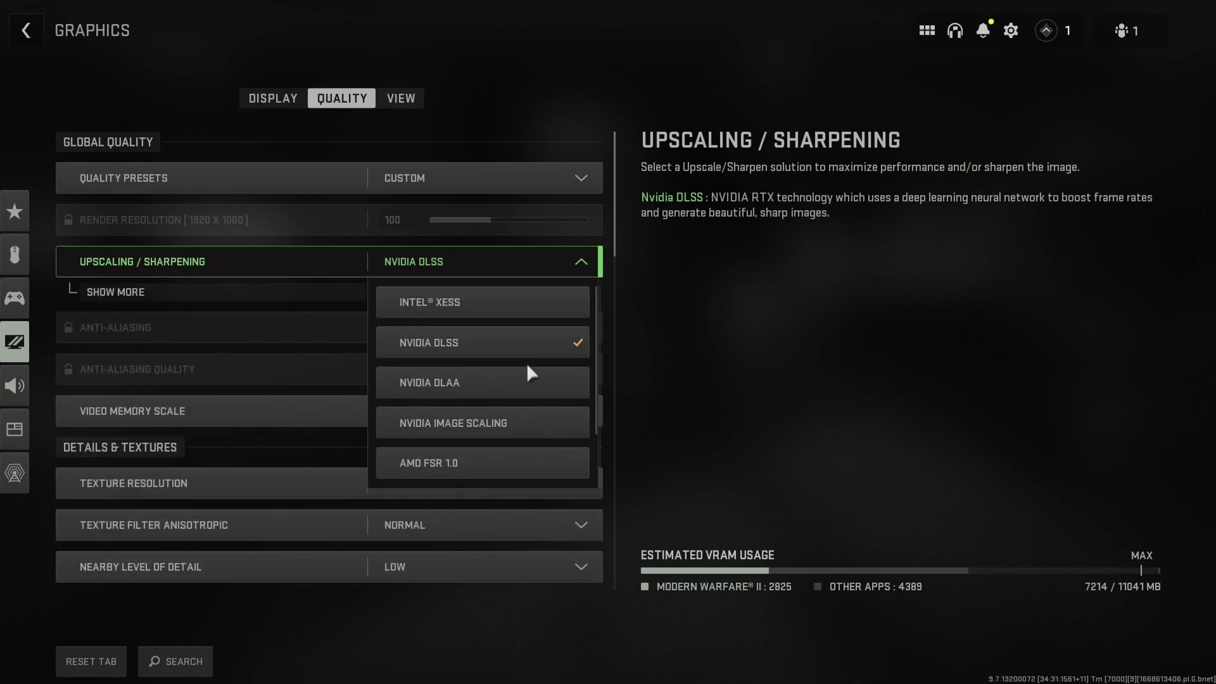
pyautogui.scroll(-2, 530, 374)
pyautogui.click(504, 422)
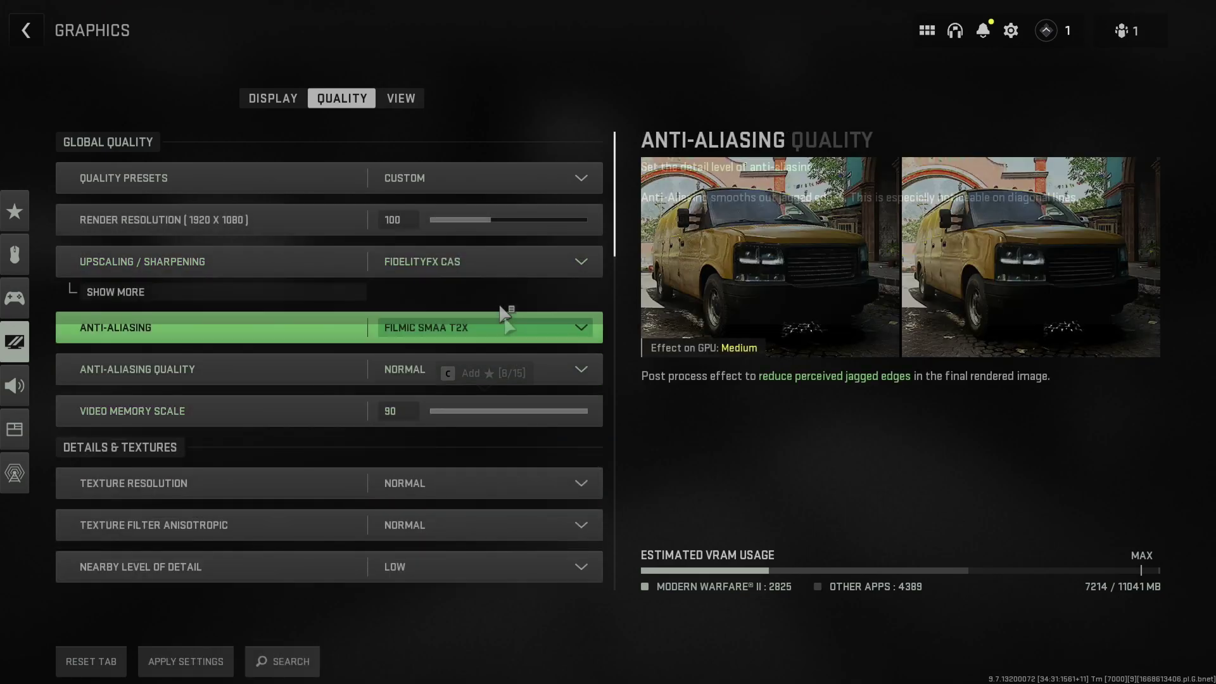
pyautogui.click(345, 292)
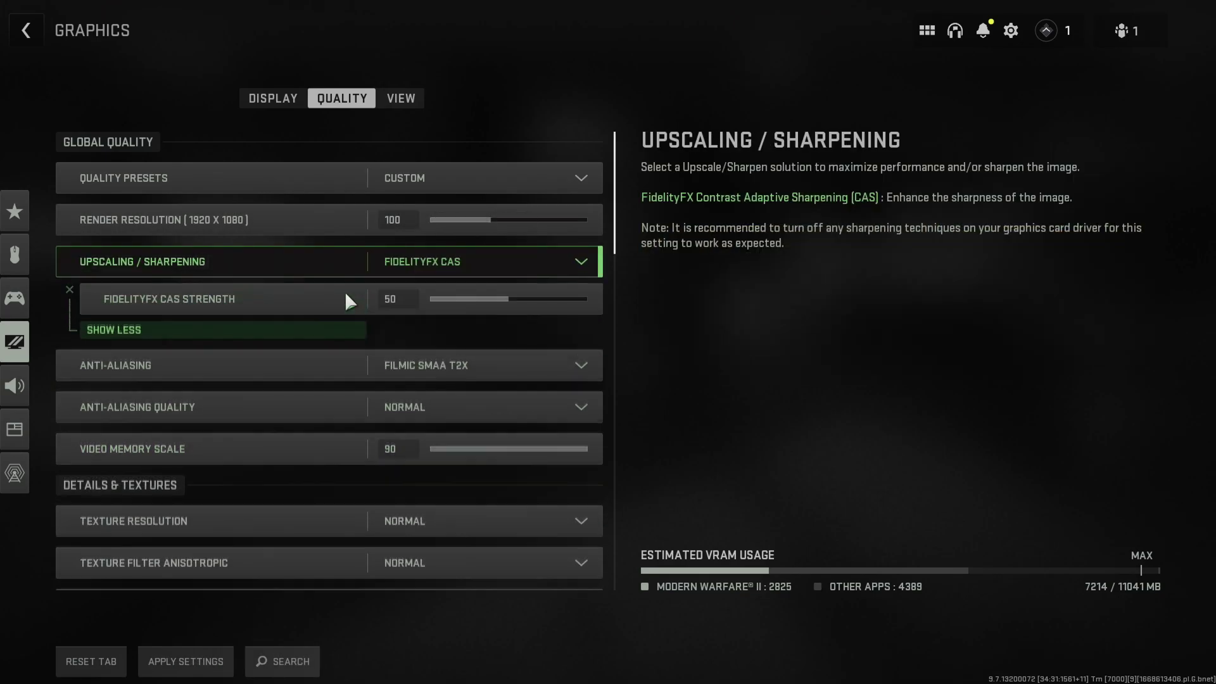
pyautogui.moveTo(521, 304); pyautogui.dragTo(549, 306)
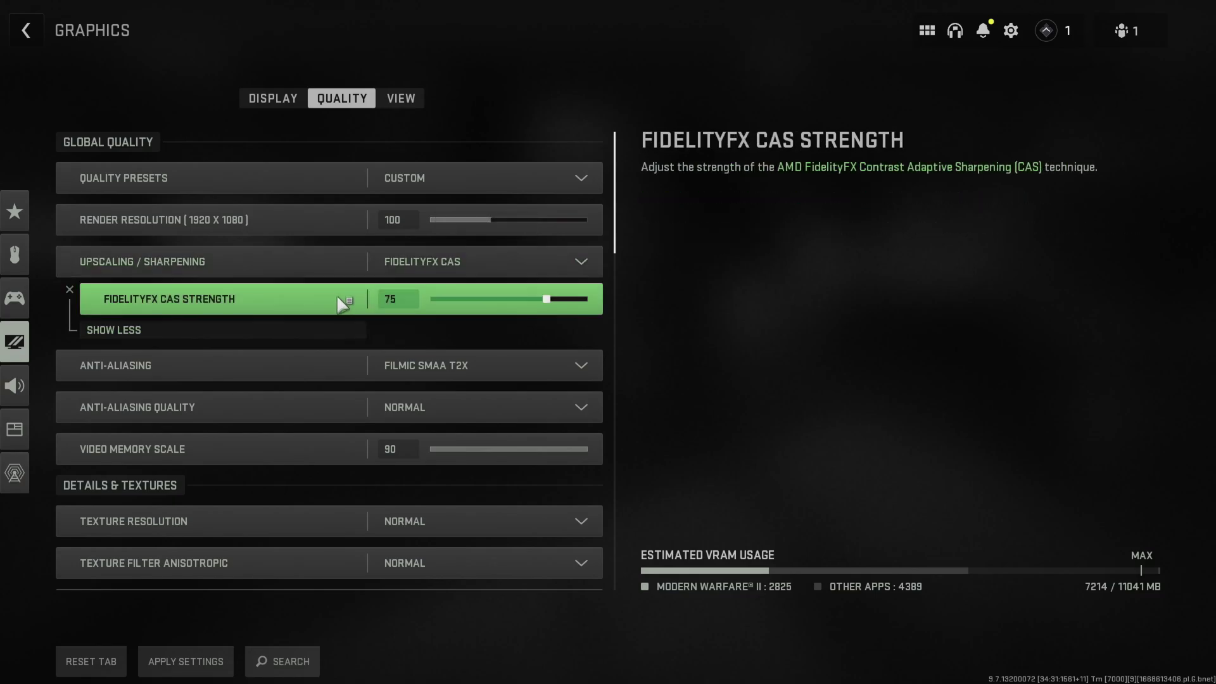
# Set upscaling/sharpening to NVIDIA DLSS and the video memory scale to 90.
pyautogui.click(529, 273)
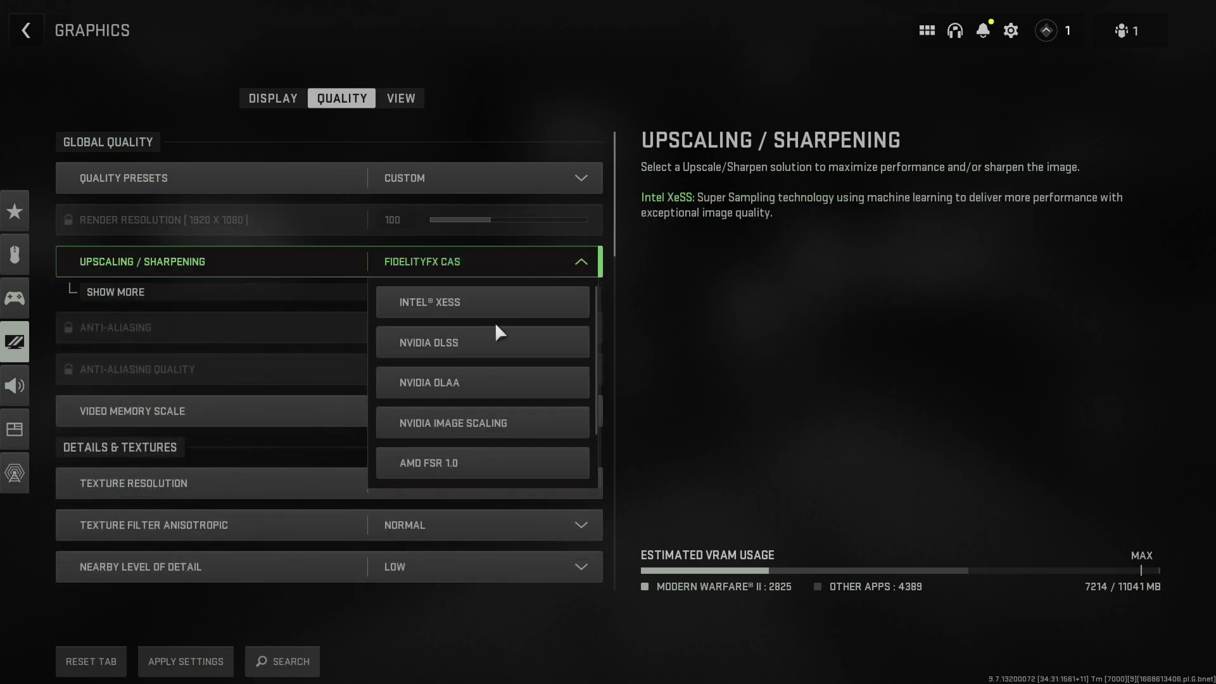
pyautogui.click(491, 350)
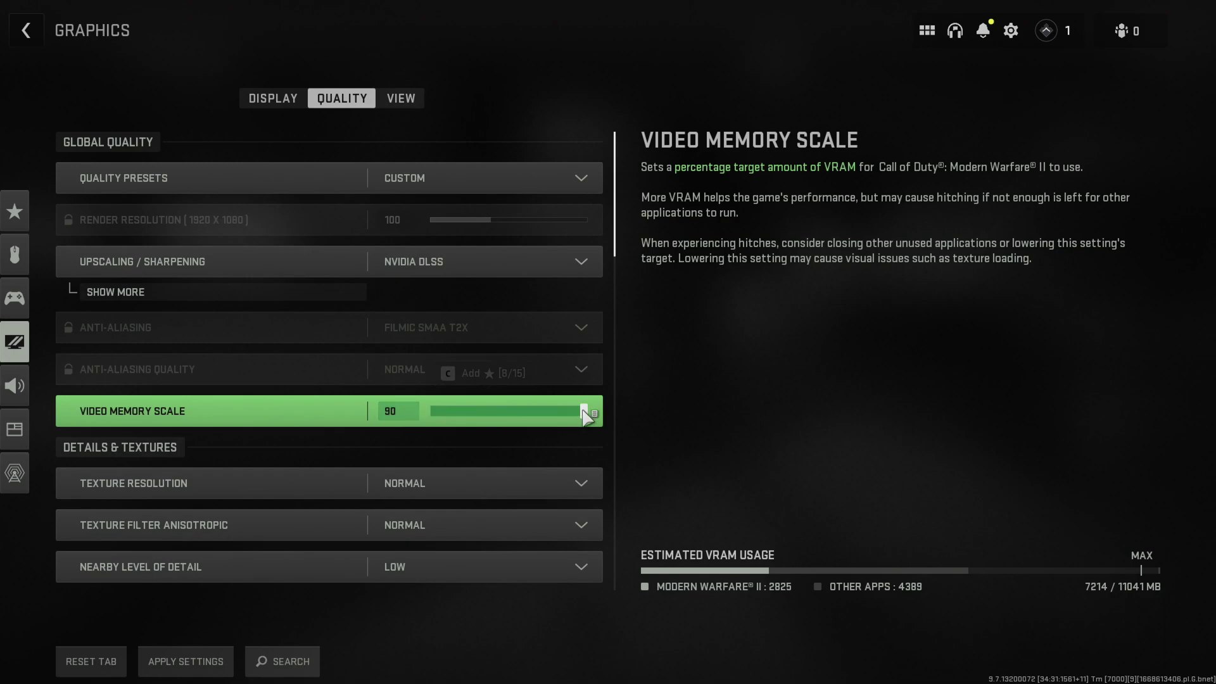
pyautogui.moveTo(584, 413)
pyautogui.mouseDown()
pyautogui.moveTo(476, 418)
pyautogui.moveTo(601, 417)
pyautogui.mouseUp()
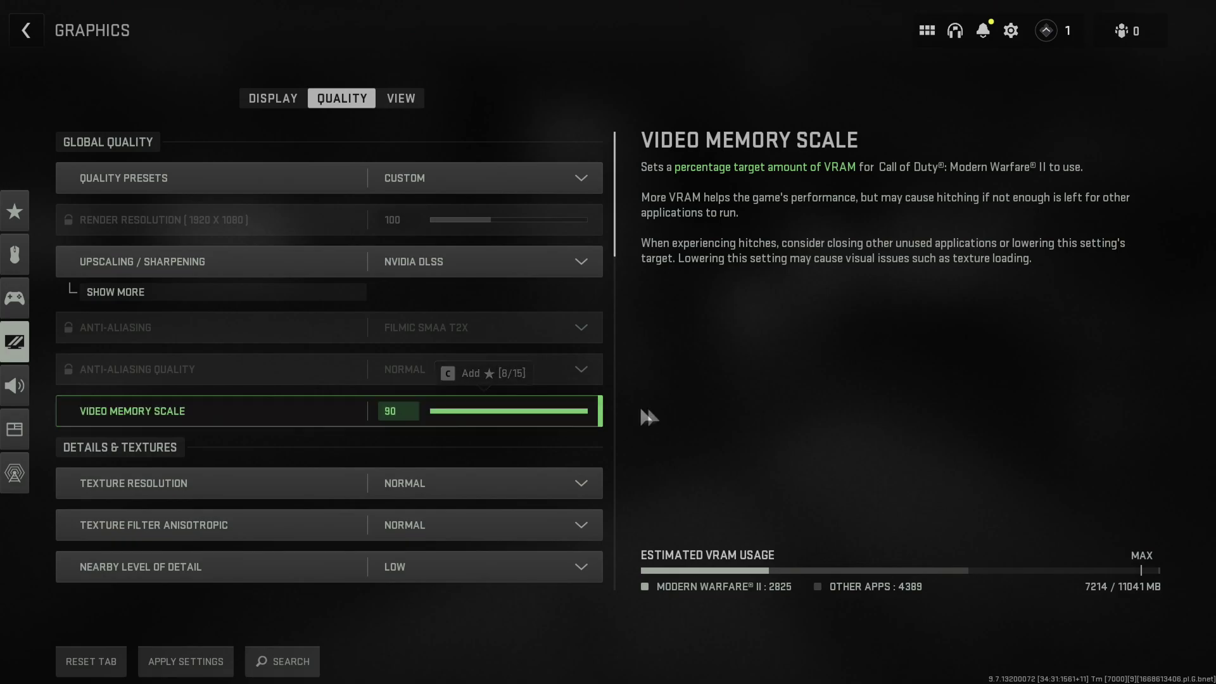
# Check the texture resolution options and look through the neighbouring detail and texture settings.
pyautogui.moveTo(618, 264); pyautogui.dragTo(621, 290)
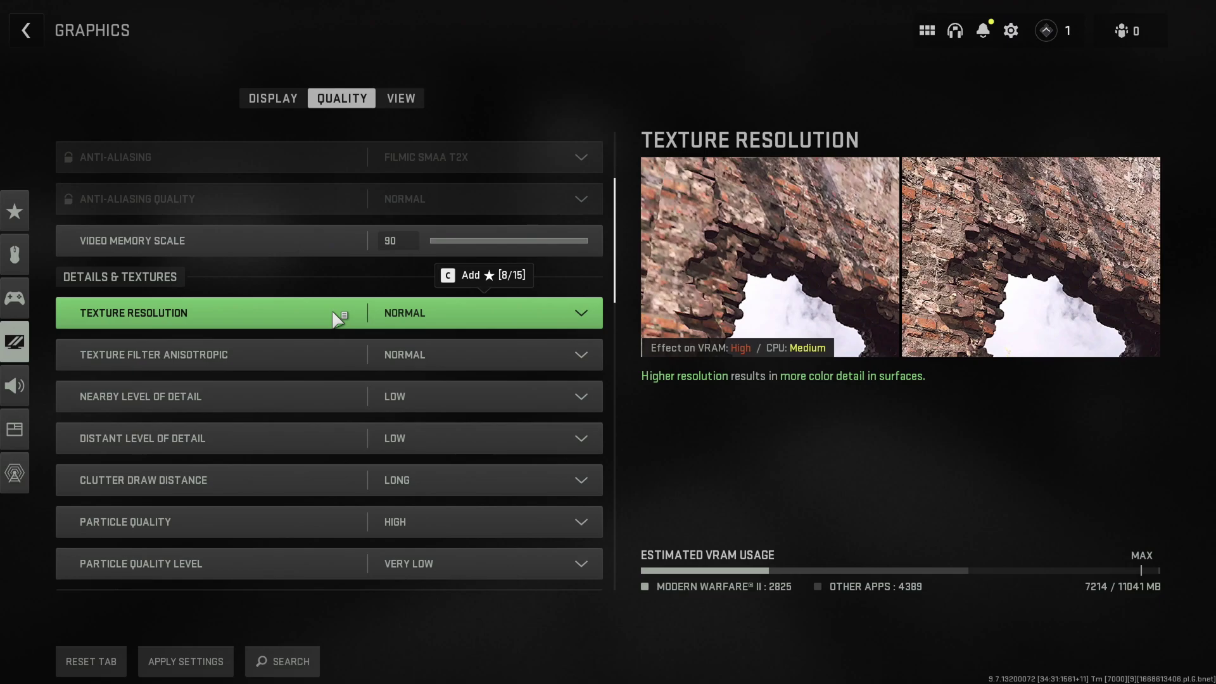
pyautogui.click(396, 310)
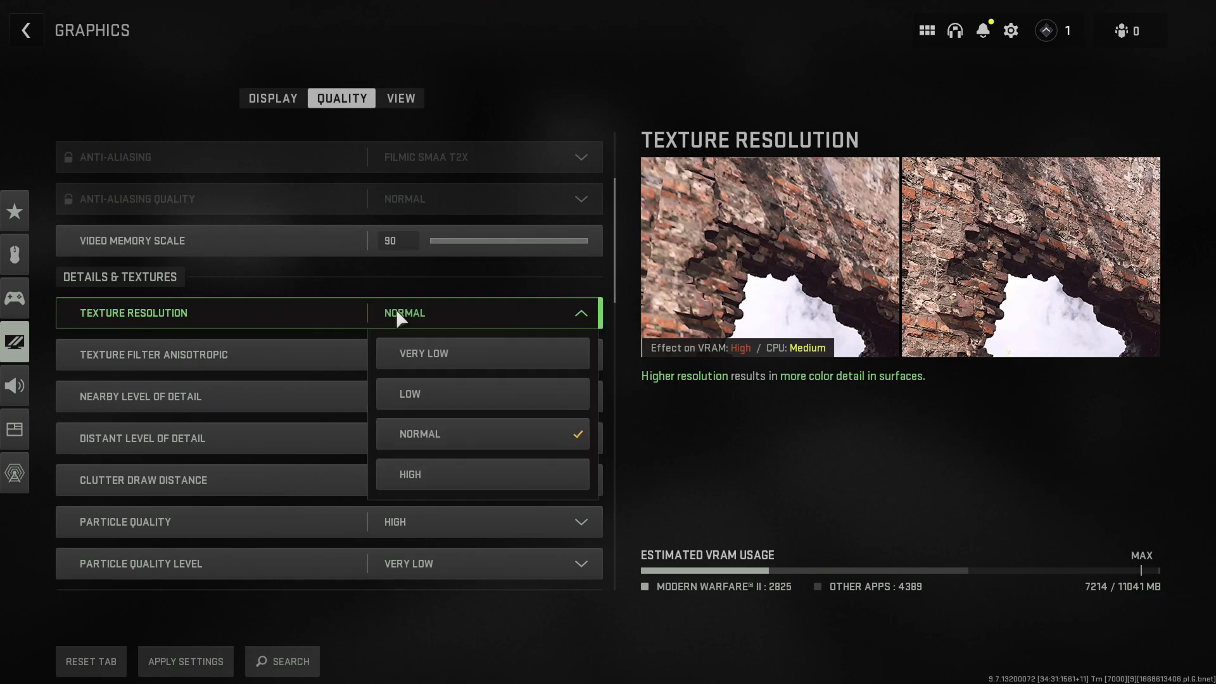
pyautogui.click(405, 311)
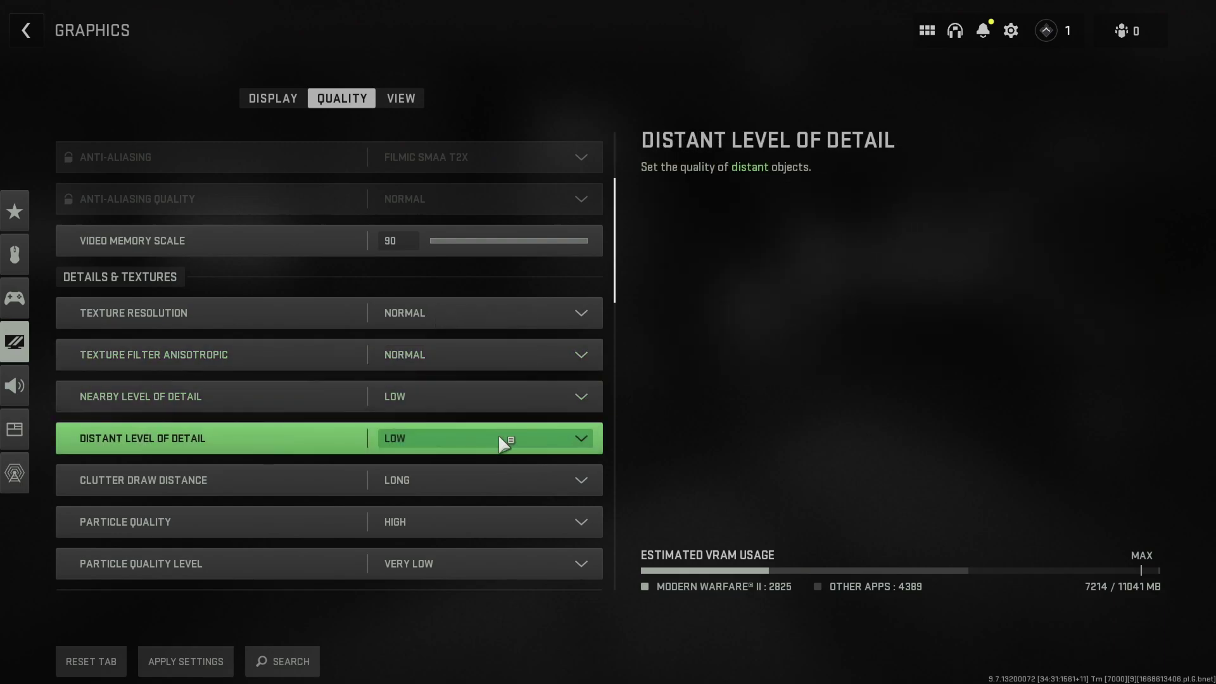
pyautogui.scroll(-1, 500, 440)
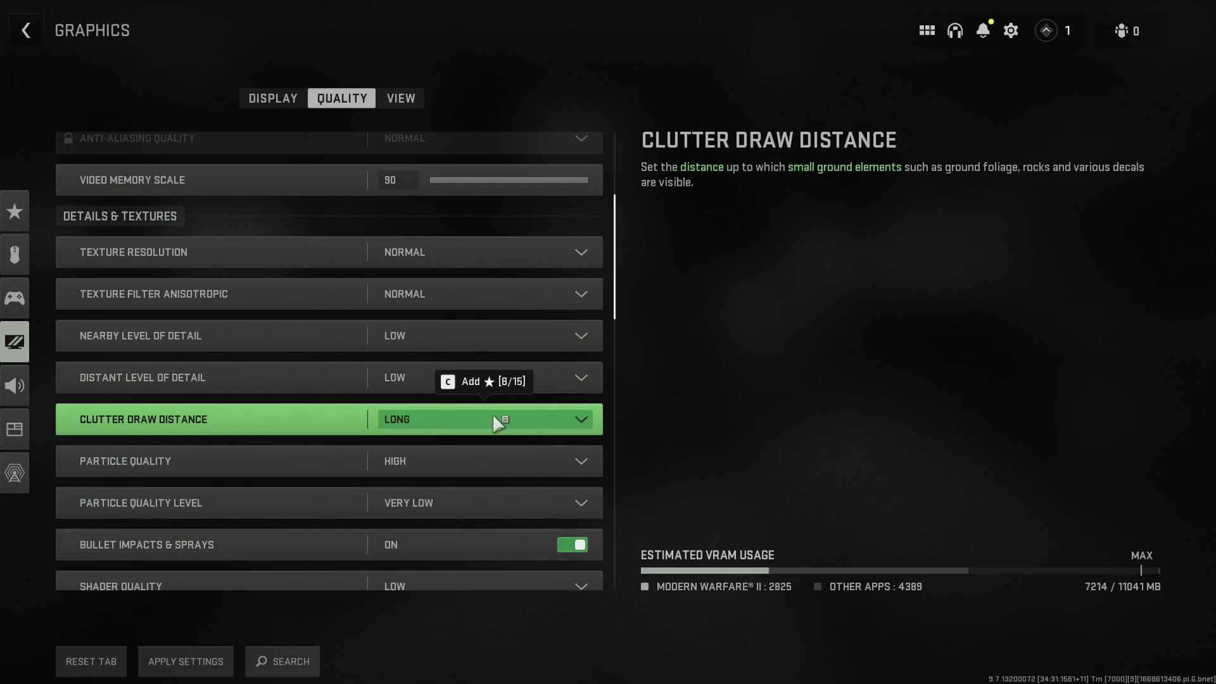
# Review the remaining quality settings from clutter draw distance through textures, shadow and lighting to the post-processing effects.
pyautogui.scroll(-2, 489, 418)
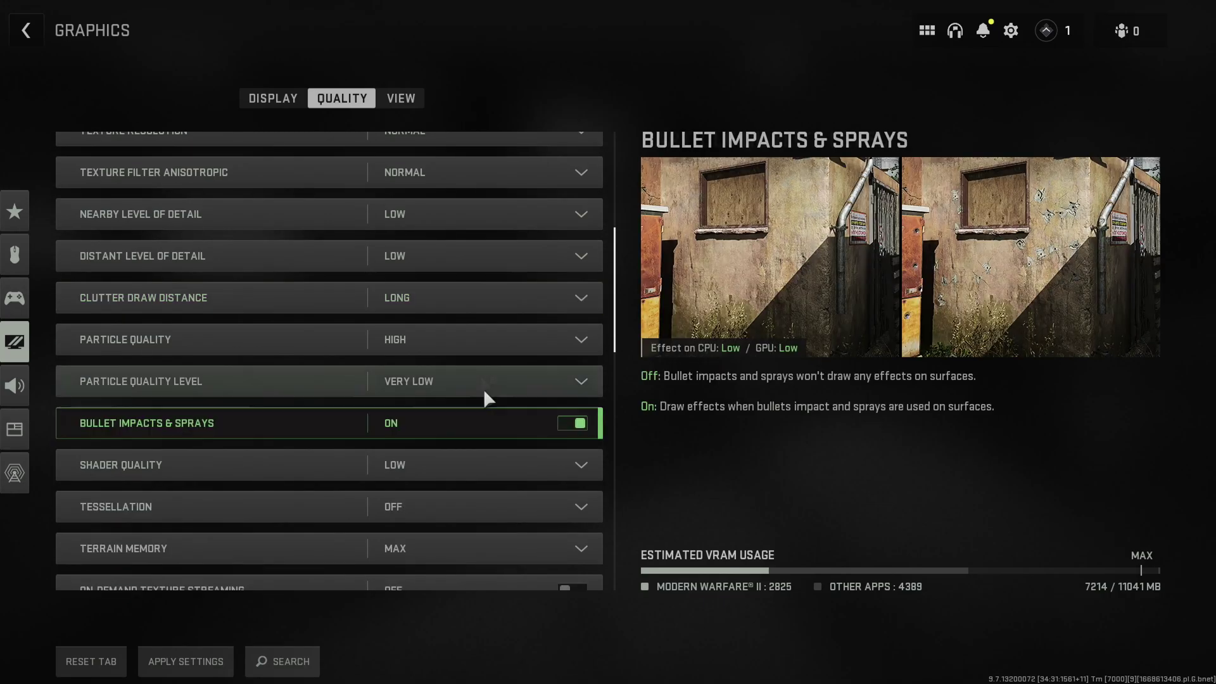
pyautogui.click(501, 300)
pyautogui.click(501, 300)
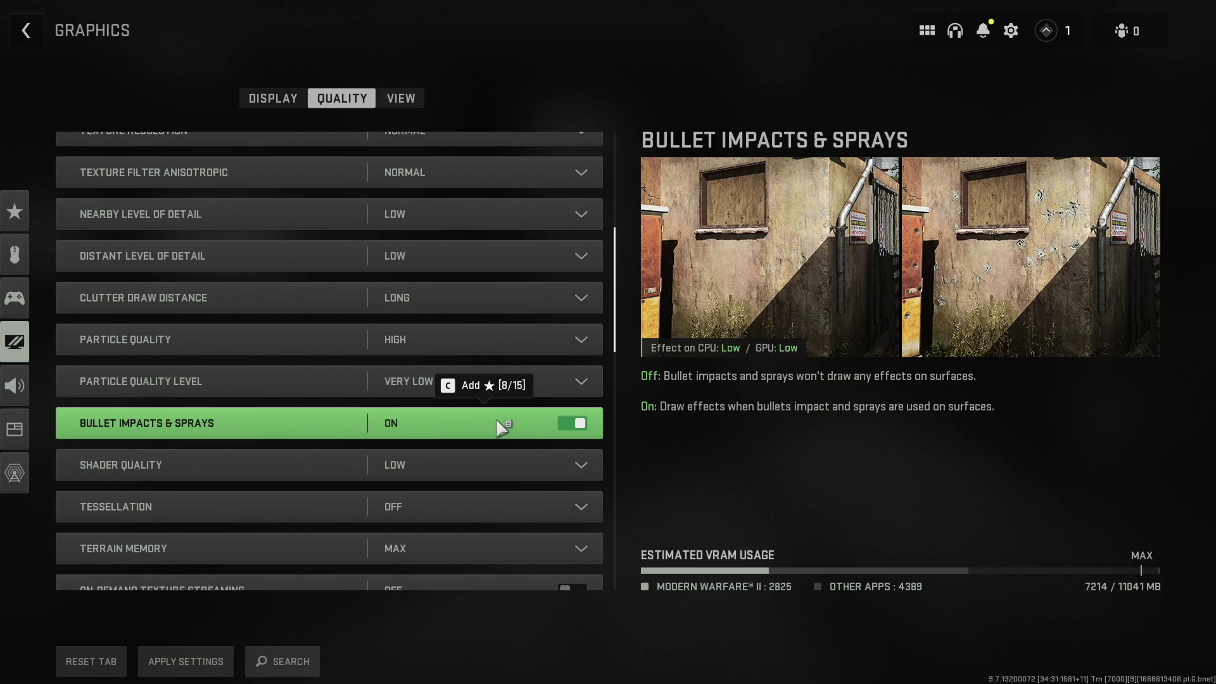
pyautogui.scroll(-4, 497, 420)
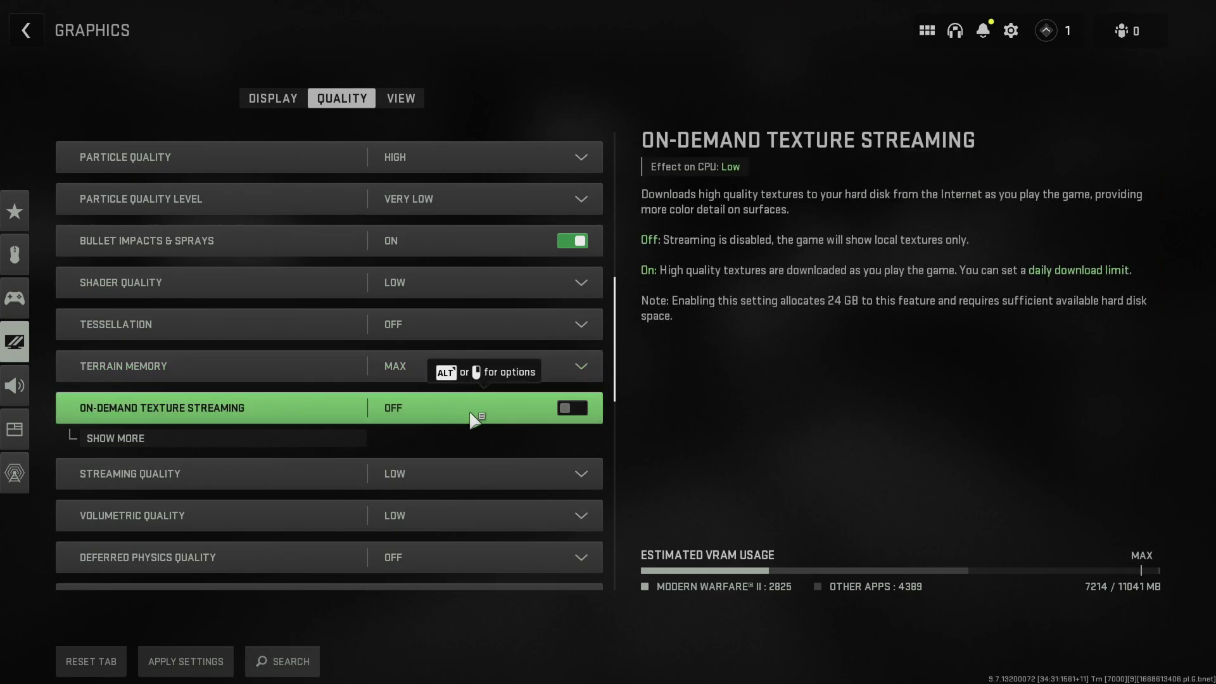
pyautogui.scroll(-5, 475, 418)
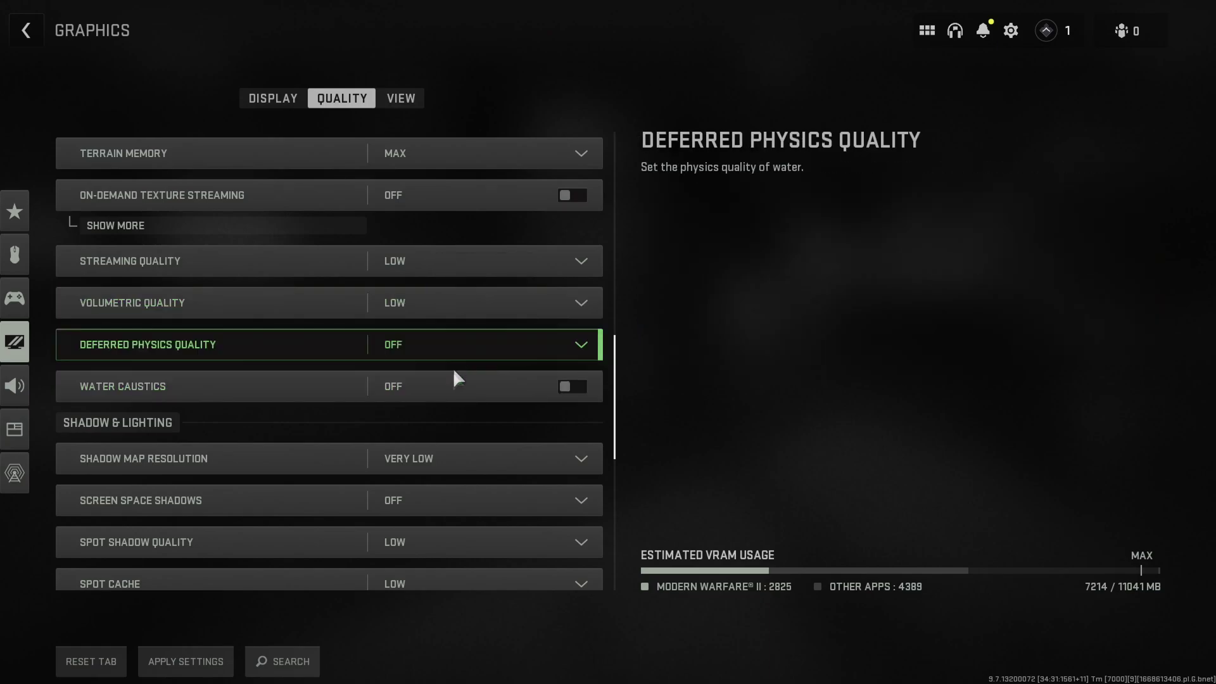
pyautogui.scroll(-4, 451, 380)
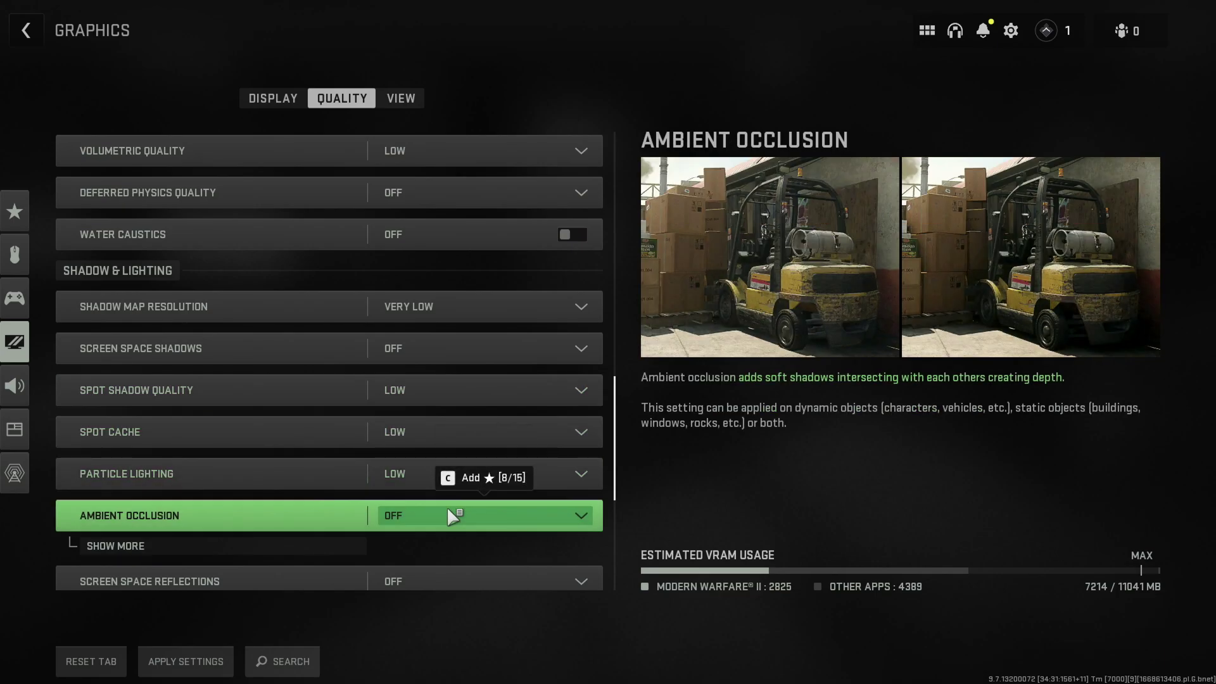
pyautogui.scroll(-5, 453, 516)
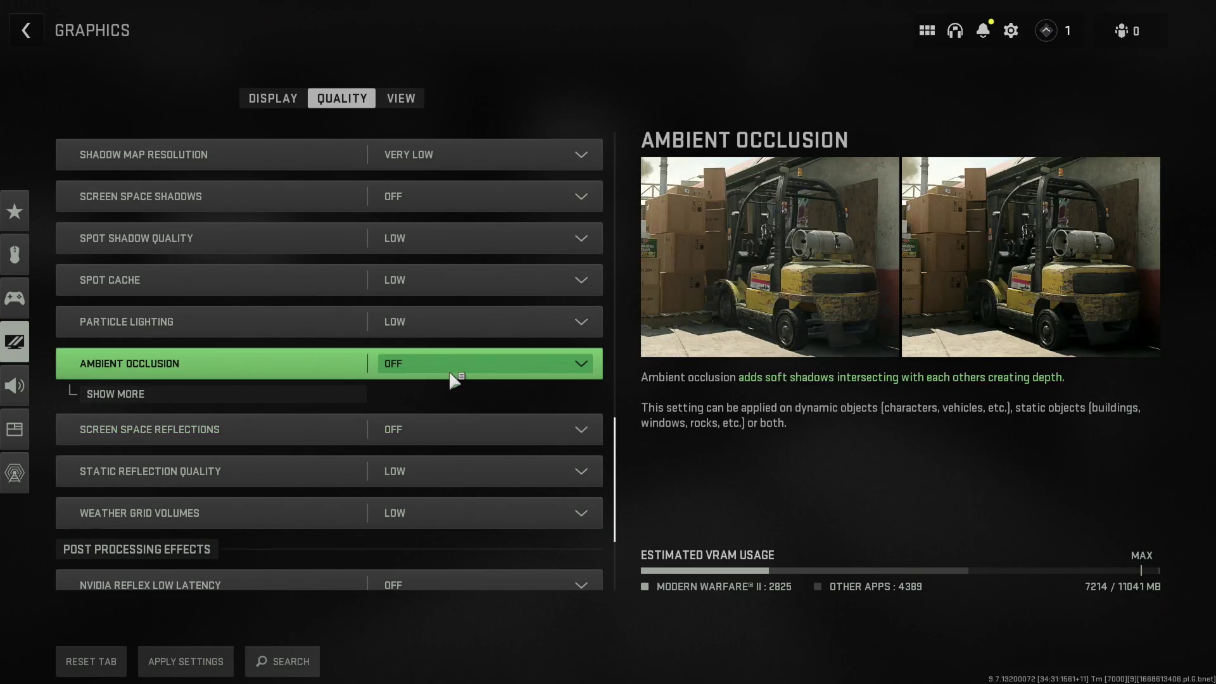
pyautogui.scroll(-3, 443, 429)
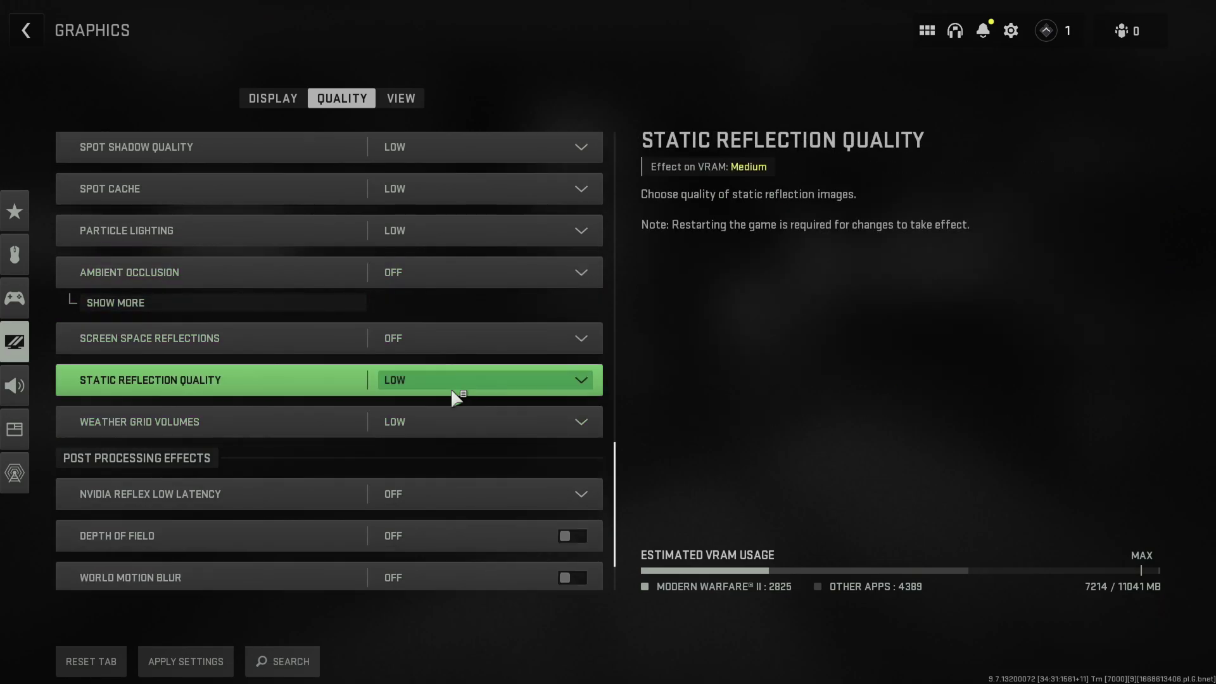
pyautogui.scroll(-3, 451, 391)
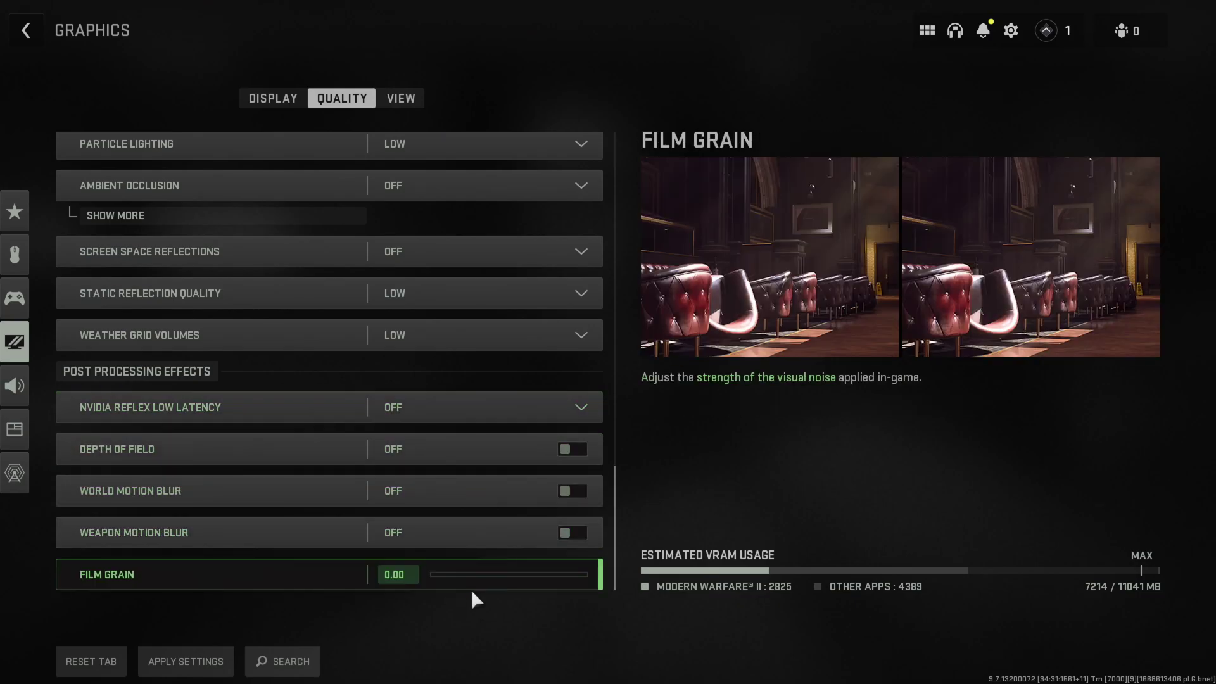
# Go to the view settings of the graphics options.
pyautogui.click(405, 100)
pyautogui.click(428, 440)
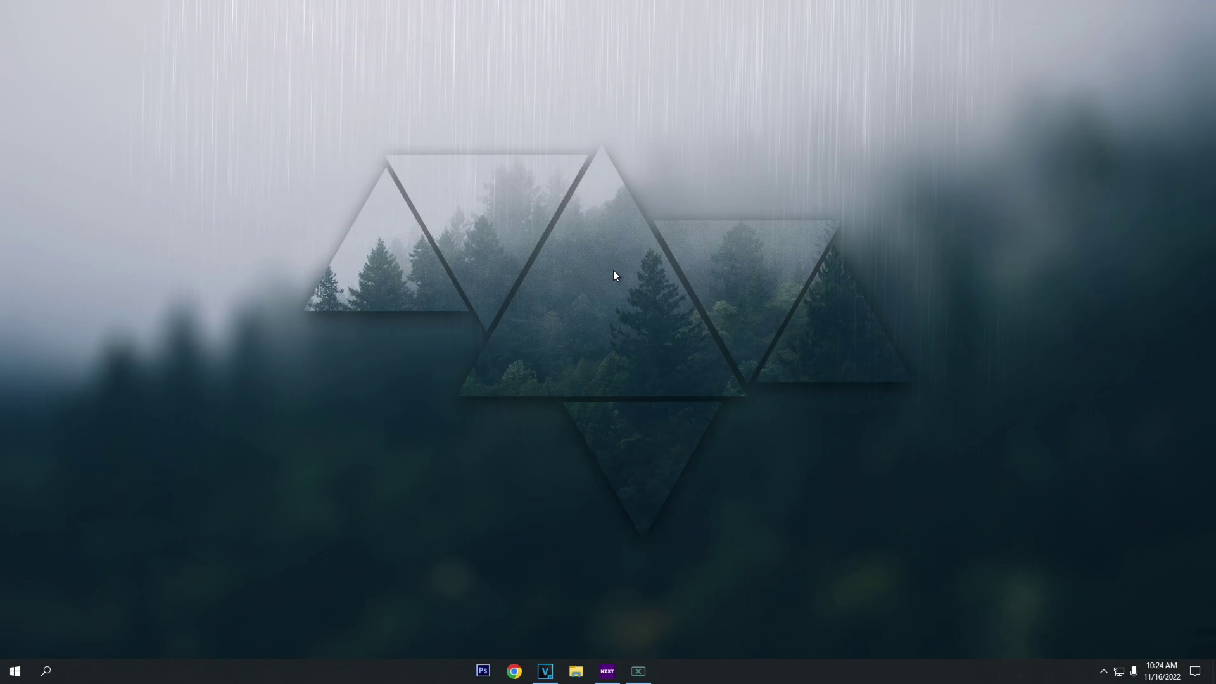
# Open NVIDIA Control Panel's resolution settings from the desktop and compare the Asustek and Ancor displays.
pyautogui.rightClick(613, 270)
pyautogui.click(659, 372)
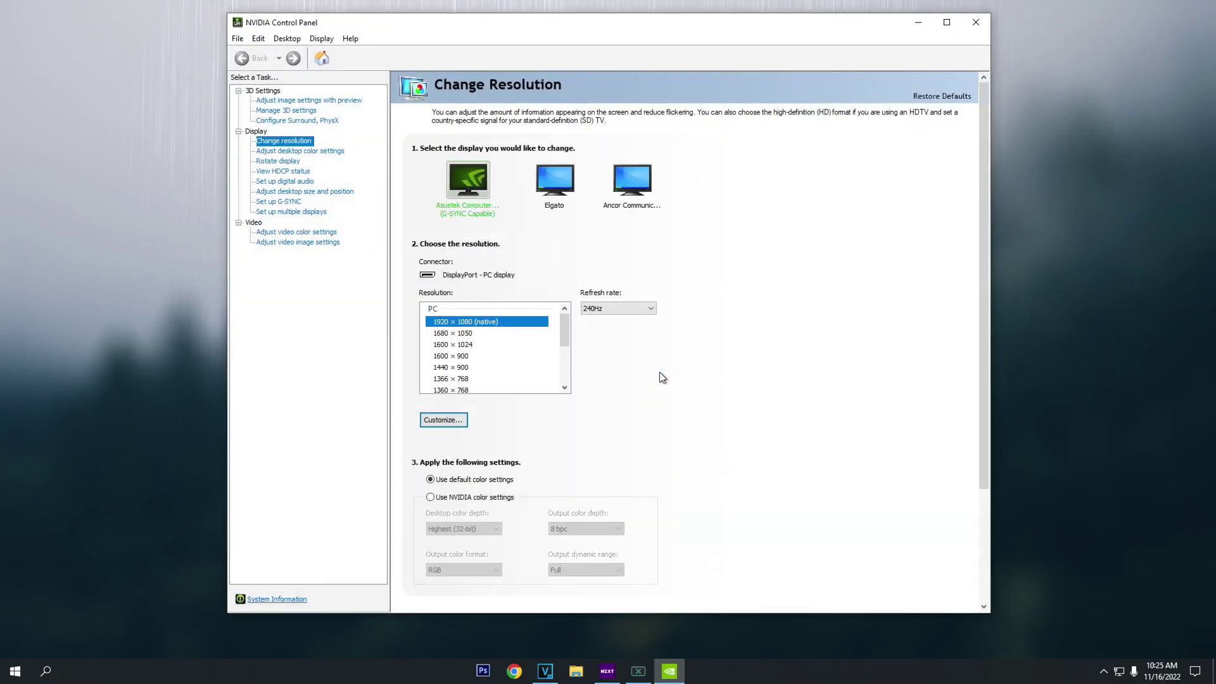
pyautogui.click(606, 192)
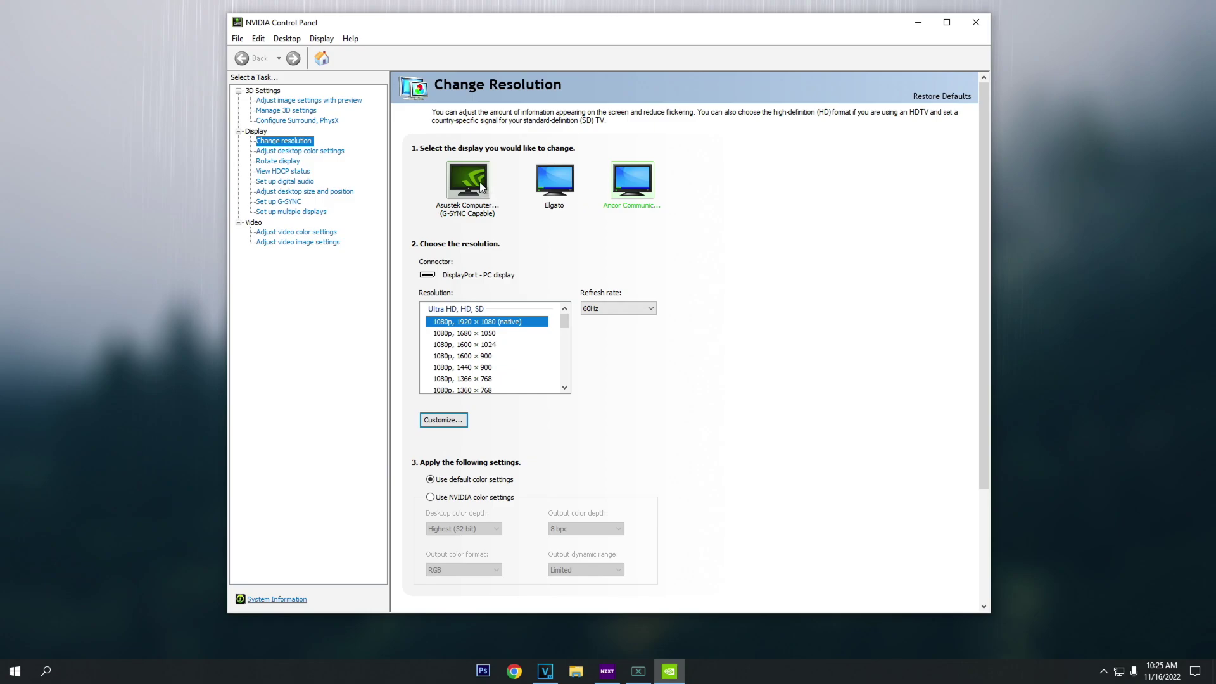
pyautogui.click(481, 186)
pyautogui.click(634, 180)
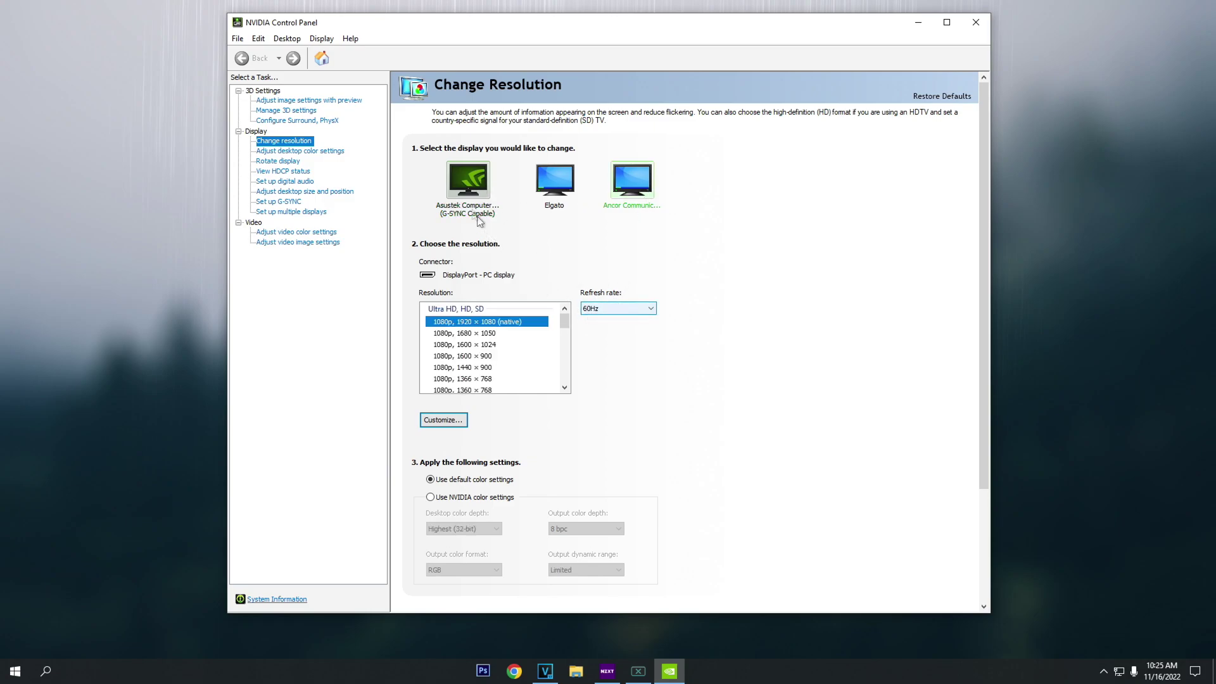
# Select the Asustek display and pick 60Hz from its refresh rate options.
pyautogui.click(460, 193)
pyautogui.click(603, 305)
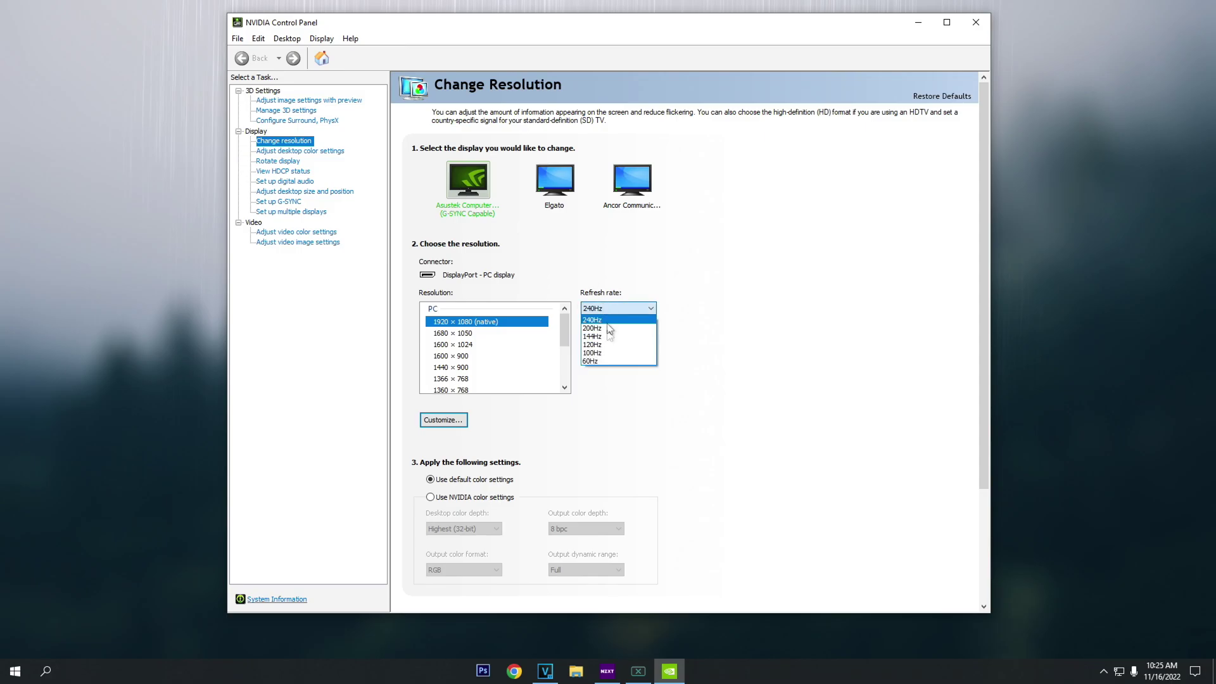
pyautogui.click(589, 361)
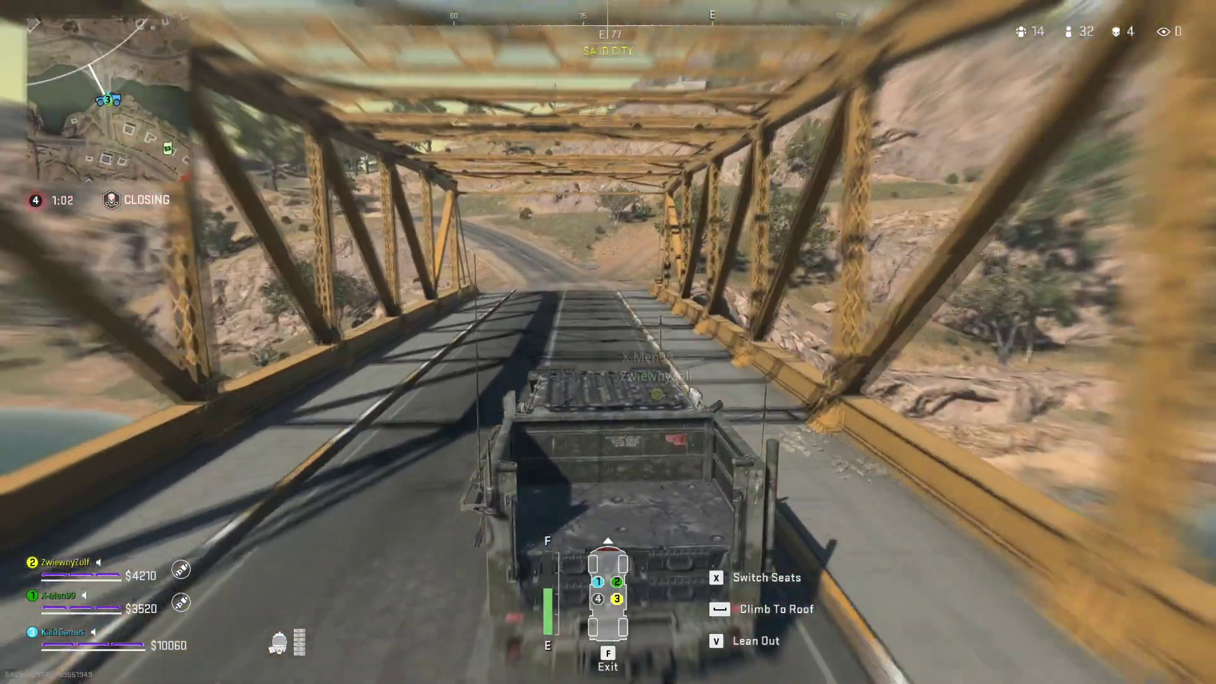
# Check the tactical map in the Warzone match and close it again.
pyautogui.press('m')
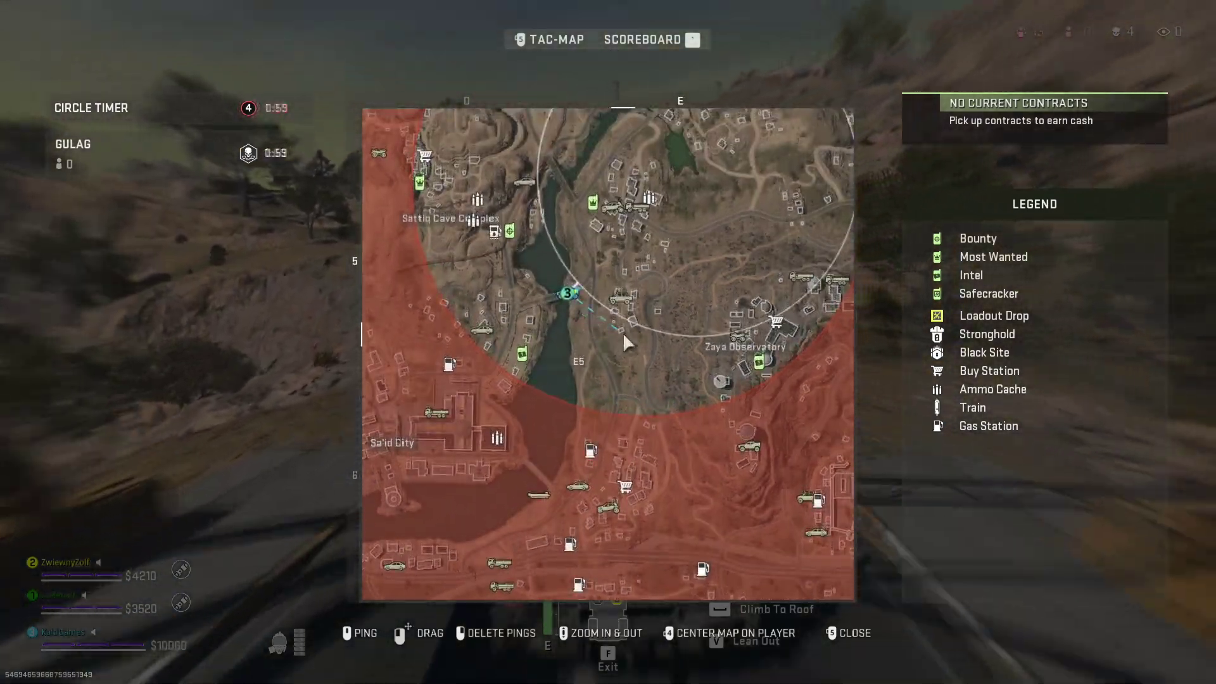
pyautogui.press('m')
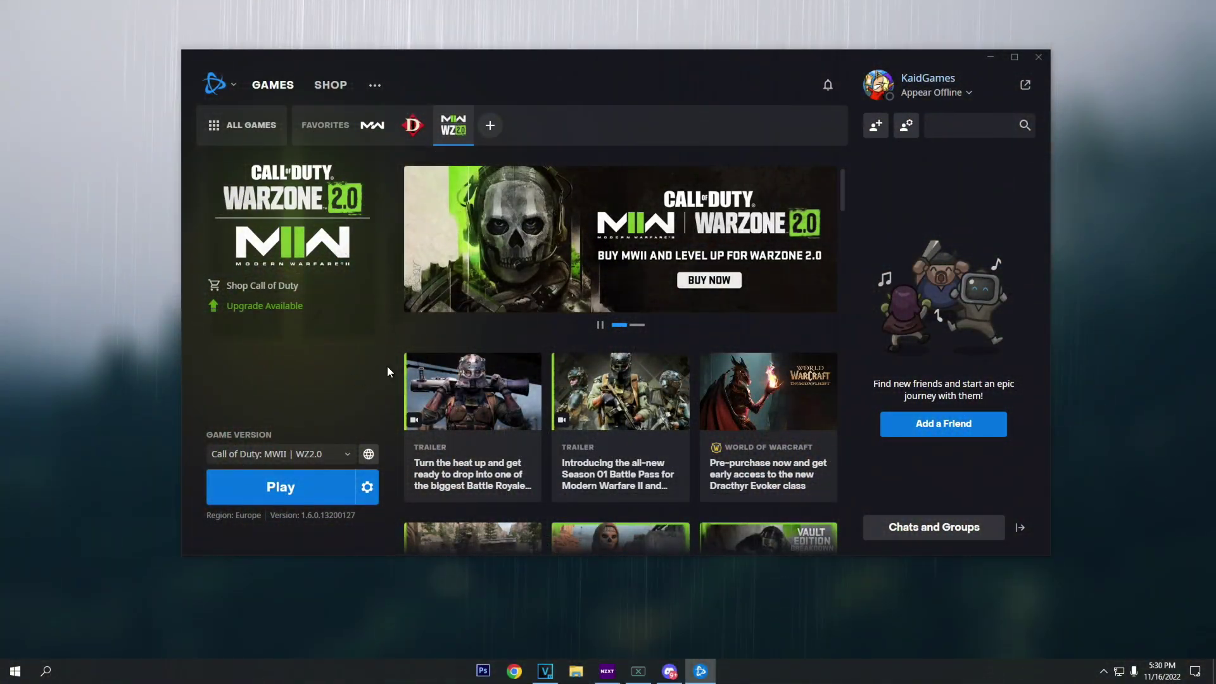
# In Battle.net, check Call of Duty: MWII | WZ2.0 for updates and call up Scan and Repair for it.
pyautogui.click(367, 488)
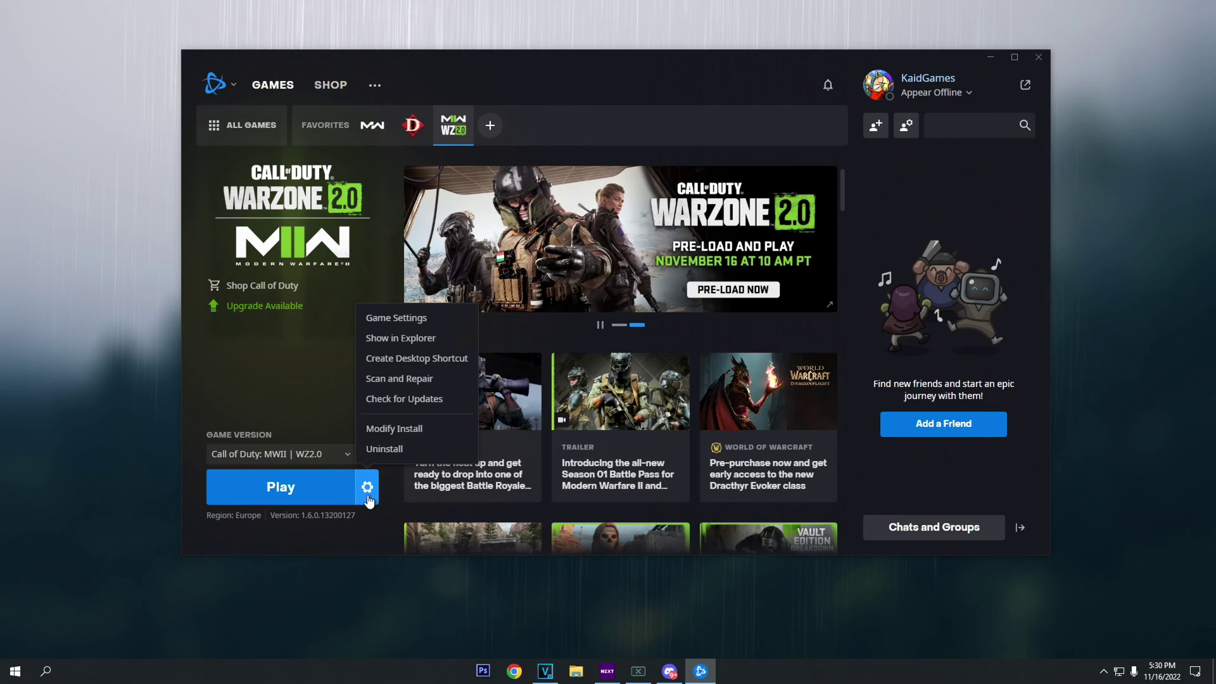
pyautogui.click(405, 399)
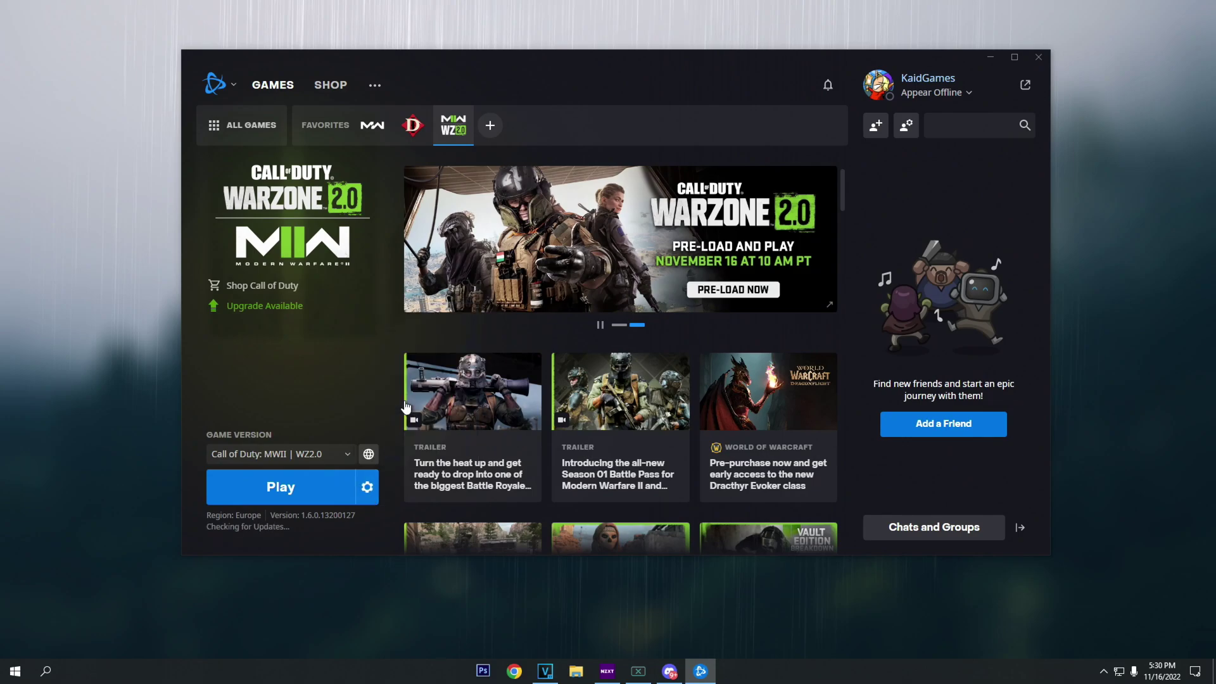
pyautogui.click(368, 488)
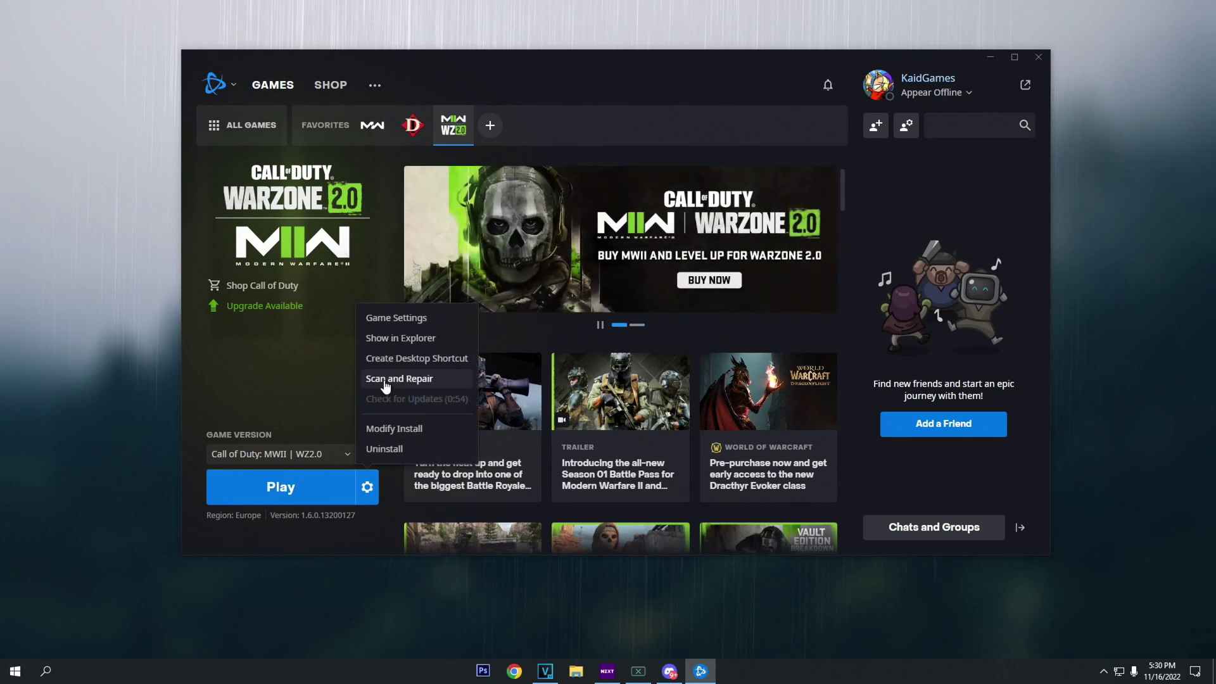
pyautogui.click(385, 380)
pyautogui.click(514, 302)
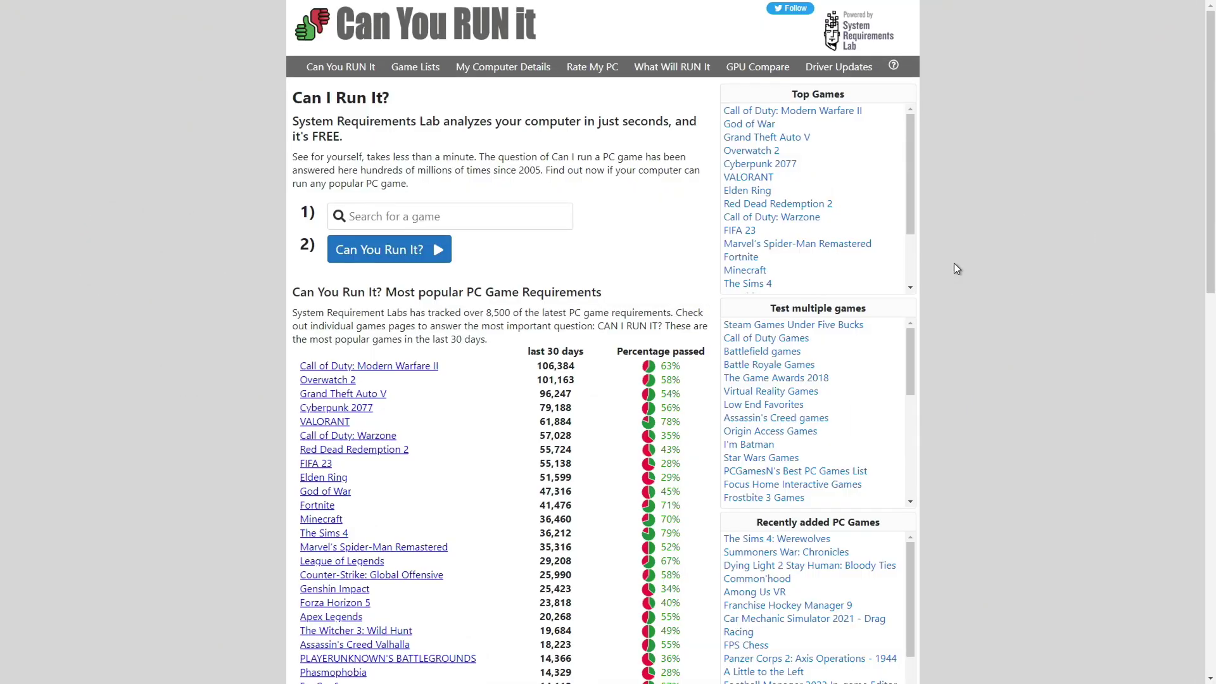
# On the Can You RUN It site, open the Call of Duty: Modern Warfare II requirements page from the most popular games.
pyautogui.click(444, 226)
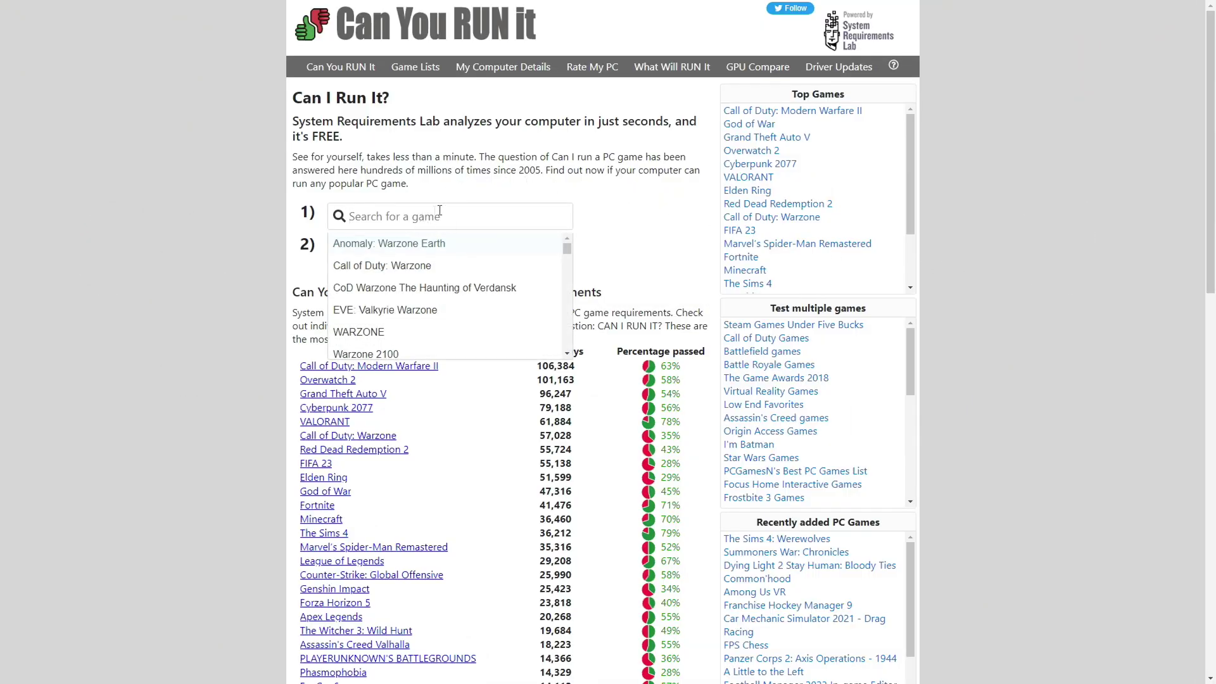
pyautogui.click(210, 393)
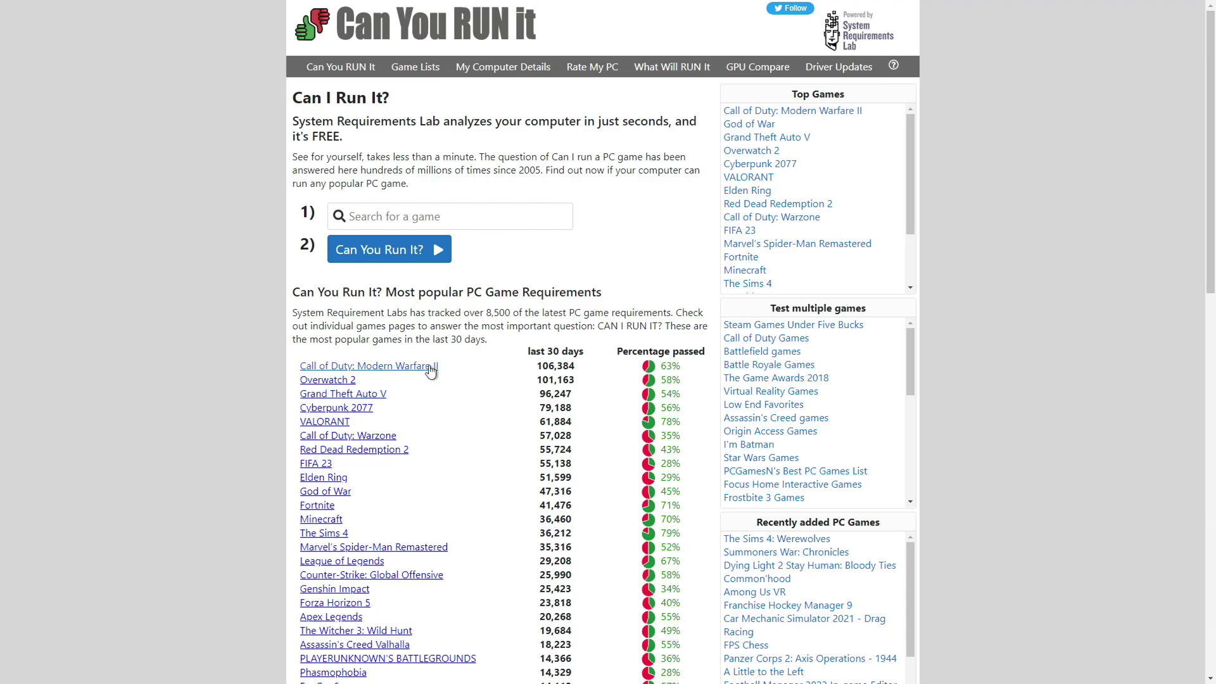
pyautogui.click(428, 366)
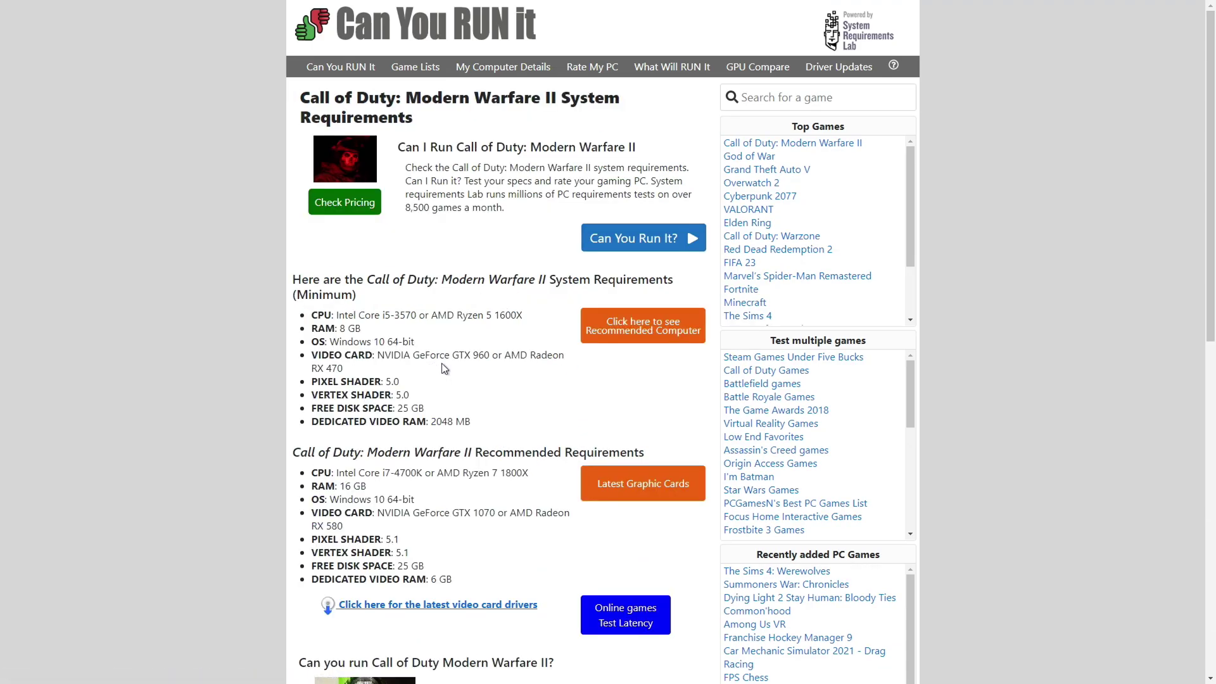
# Examine the minimum and recommended system requirements for Call of Duty: Modern Warfare II, including the comparison chart.
pyautogui.scroll(-1, 442, 359)
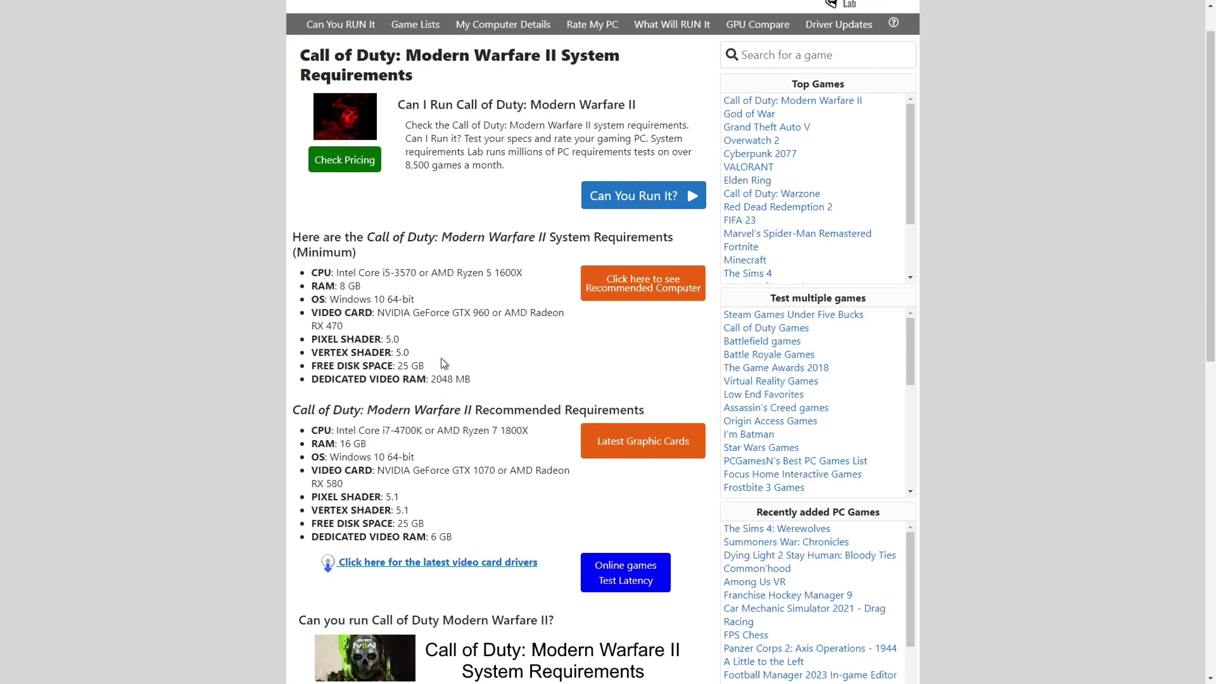
pyautogui.scroll(-3, 441, 359)
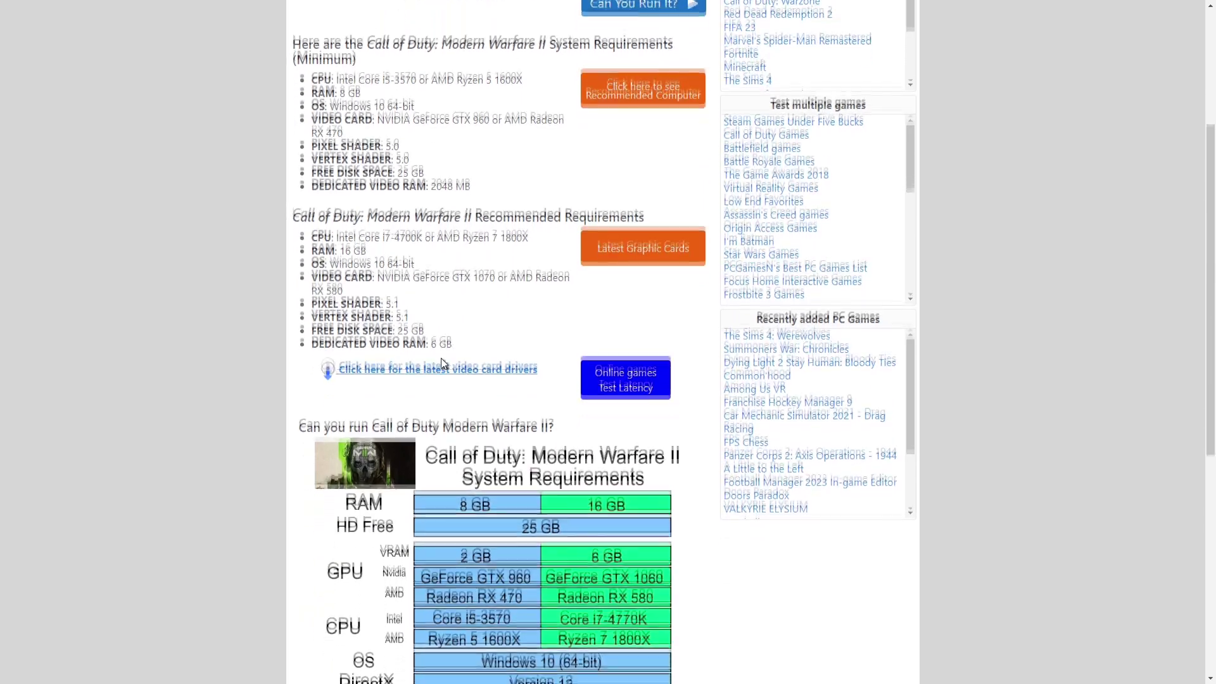
pyautogui.scroll(-3, 443, 363)
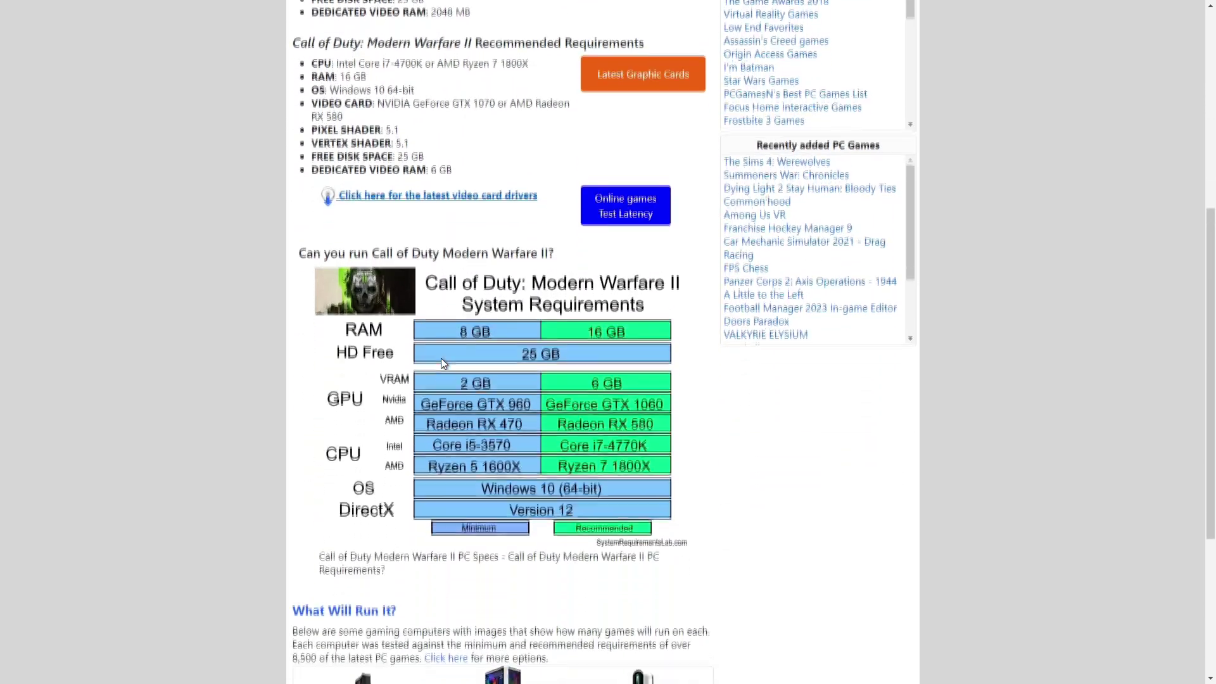
pyautogui.scroll(-2, 449, 366)
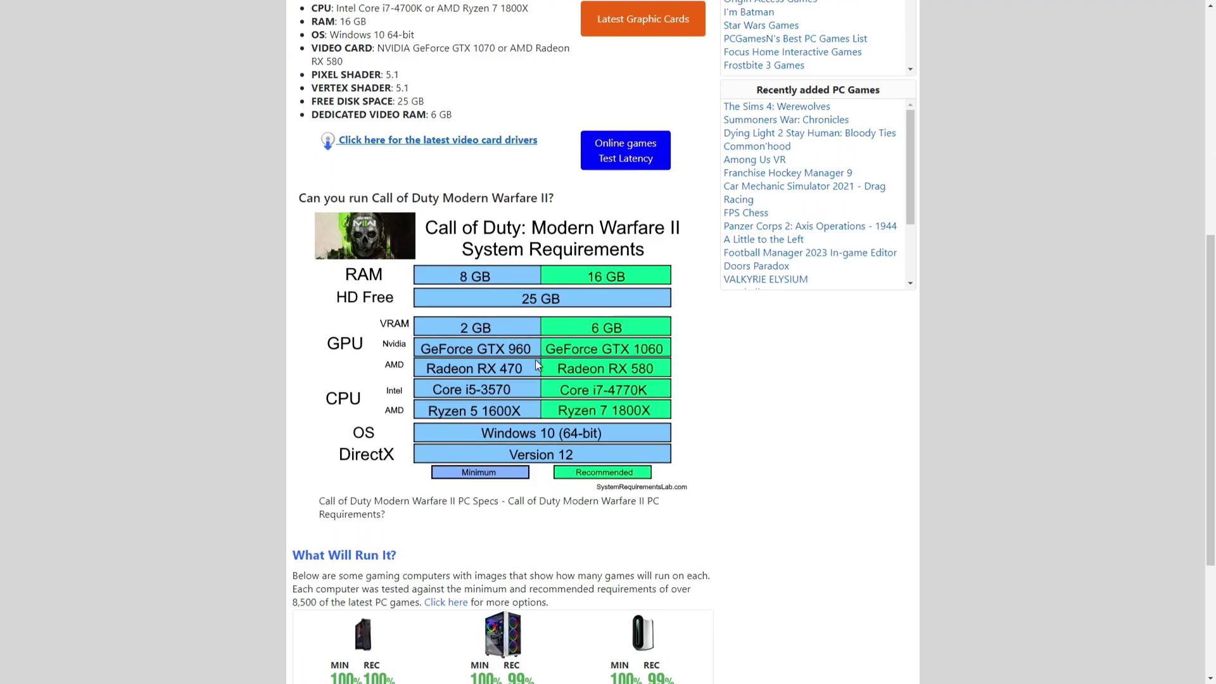
pyautogui.scroll(4, 536, 367)
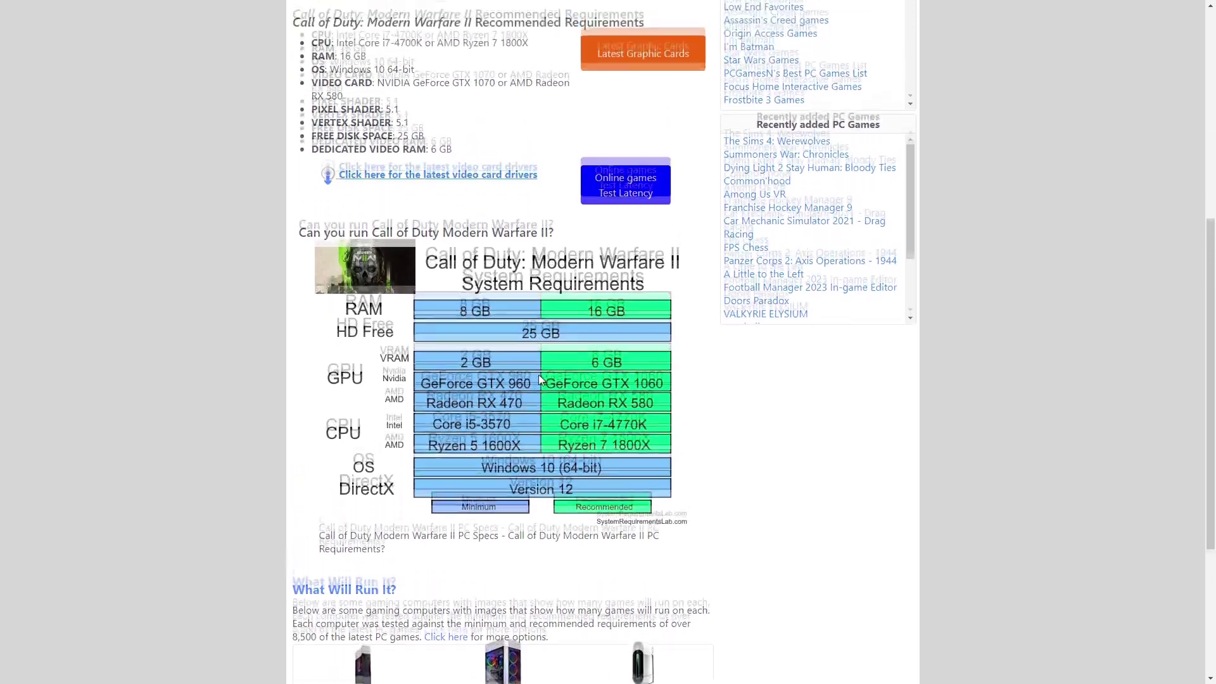
pyautogui.scroll(6, 537, 394)
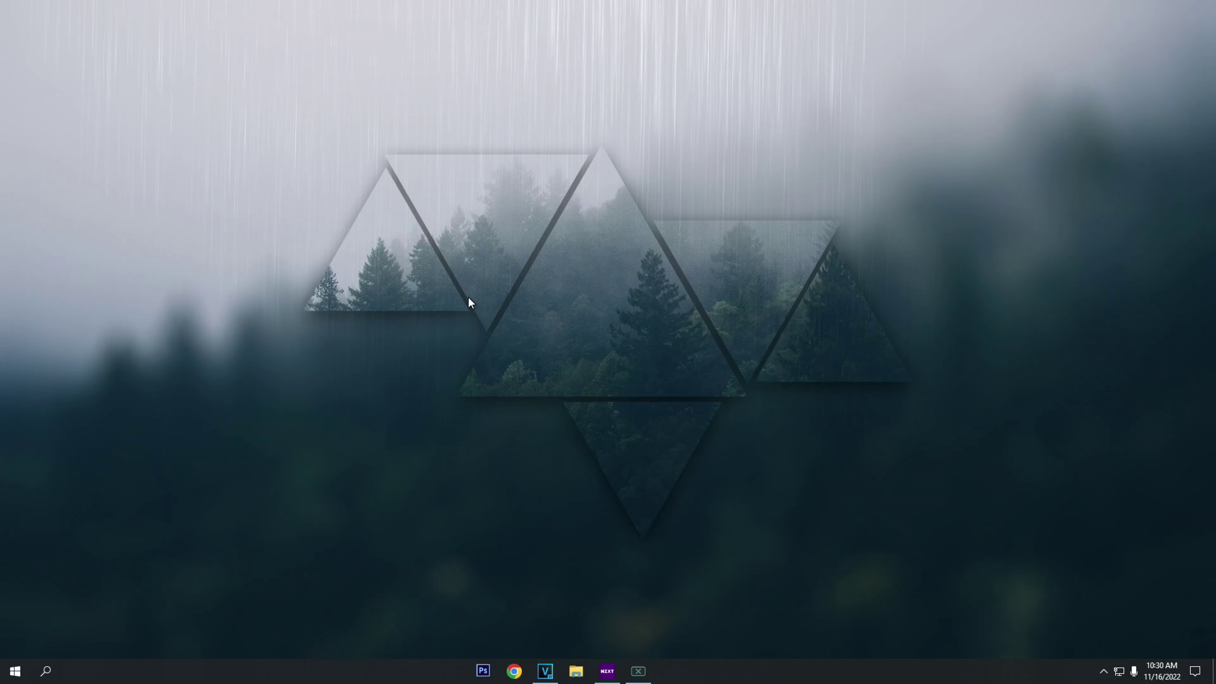
# Open GeForce Experience from Windows search, check for graphics driver updates and close the program.
pyautogui.click(46, 671)
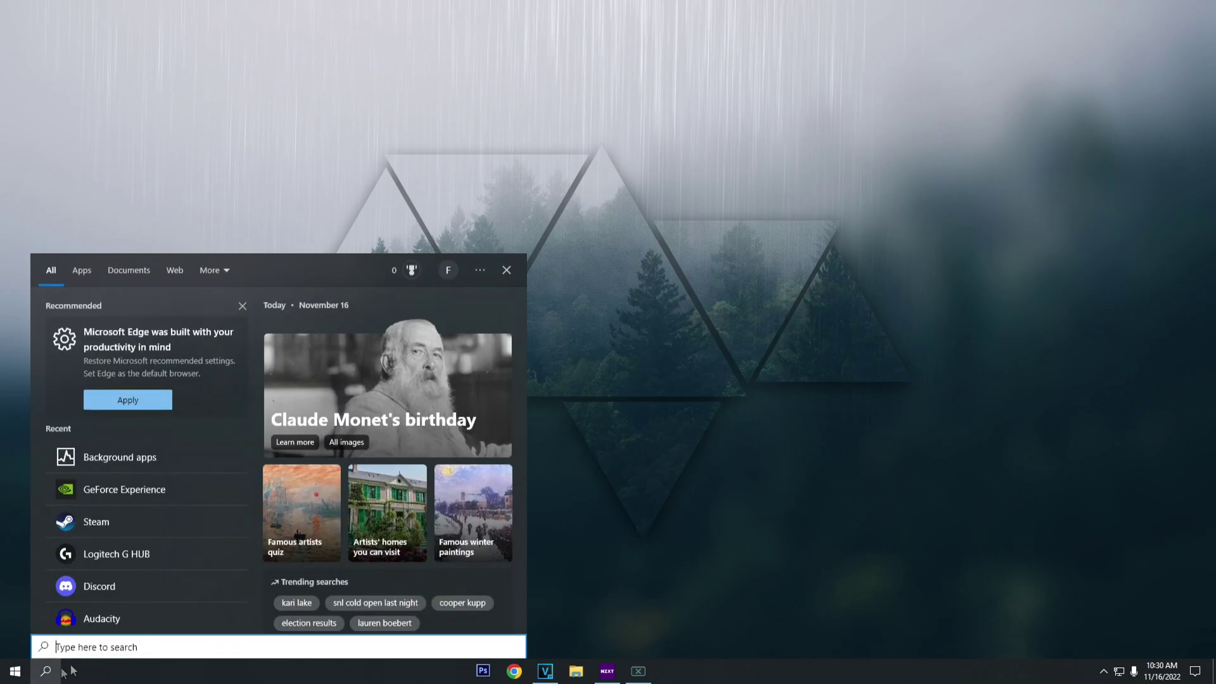
pyautogui.write('ex')
pyautogui.click(146, 324)
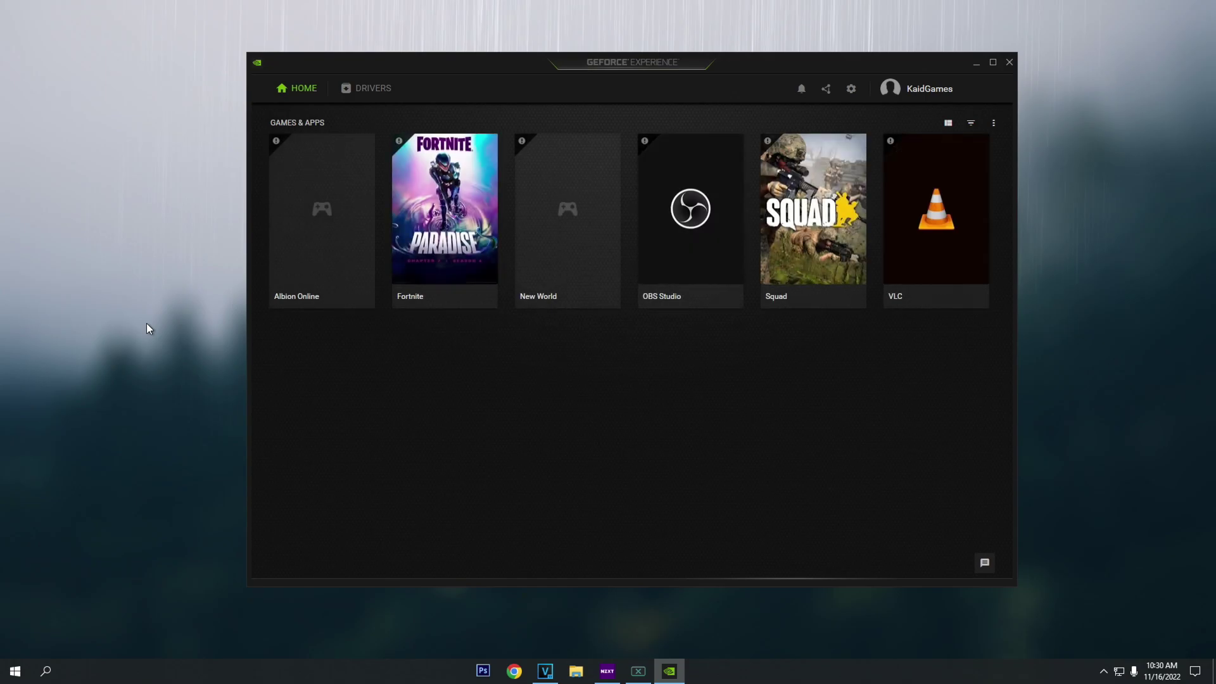
pyautogui.click(367, 92)
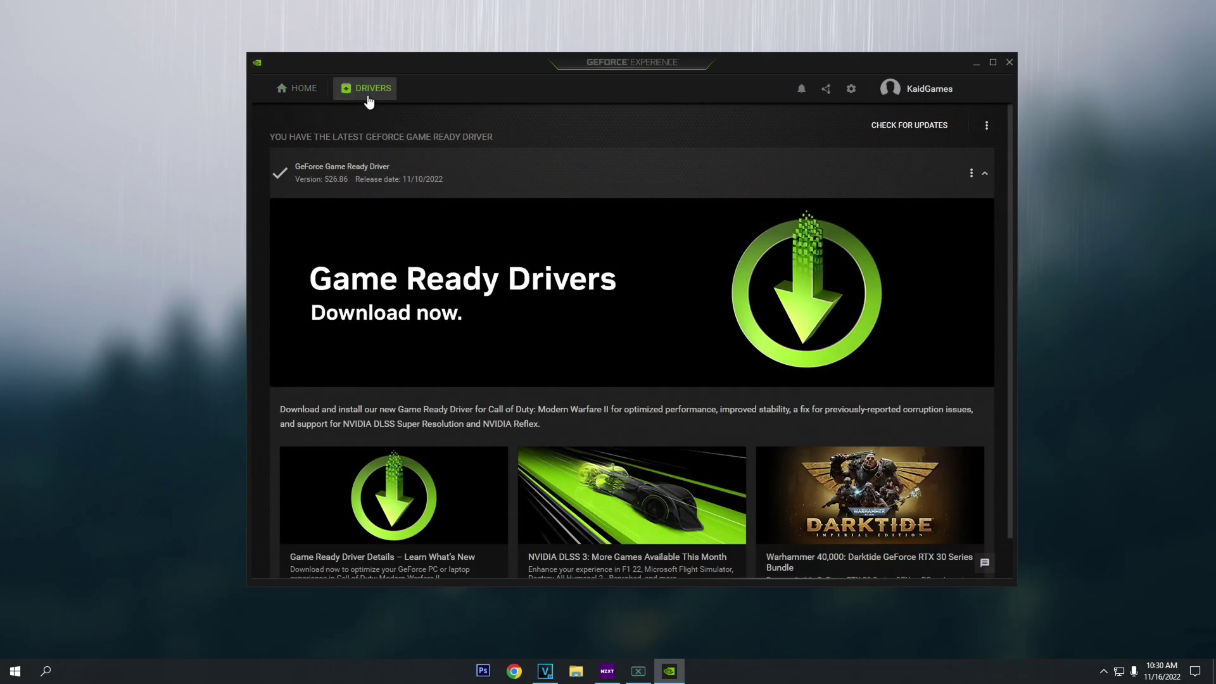
pyautogui.click(877, 127)
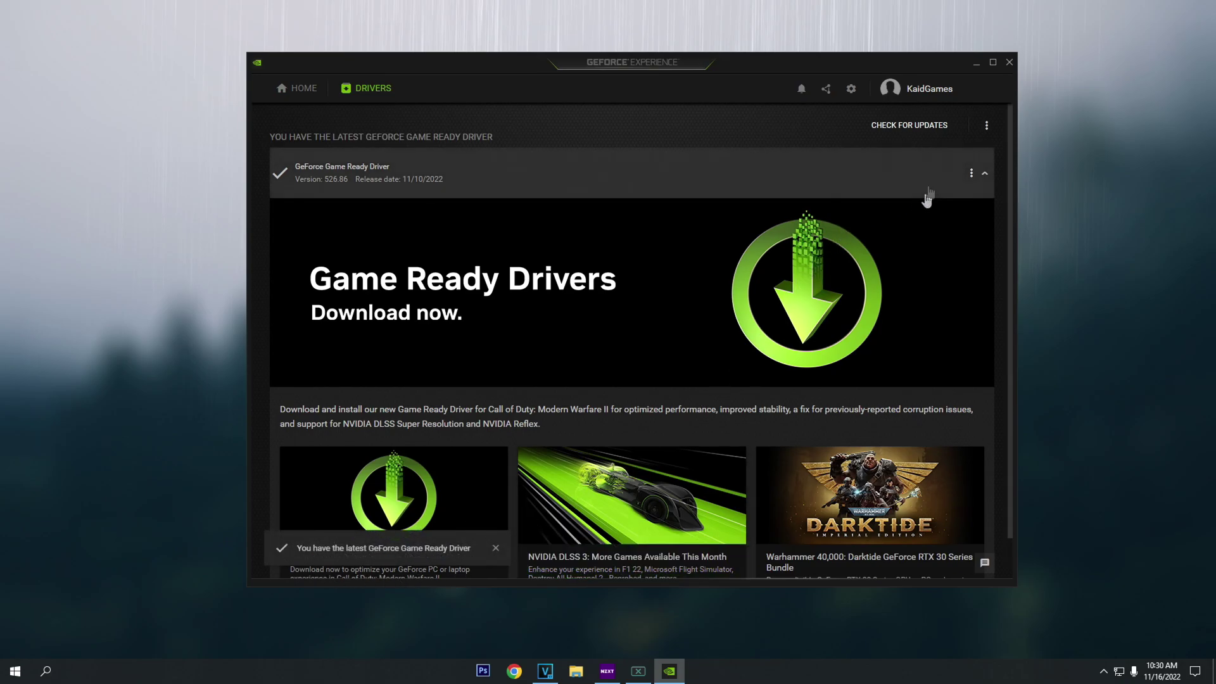
pyautogui.click(1009, 63)
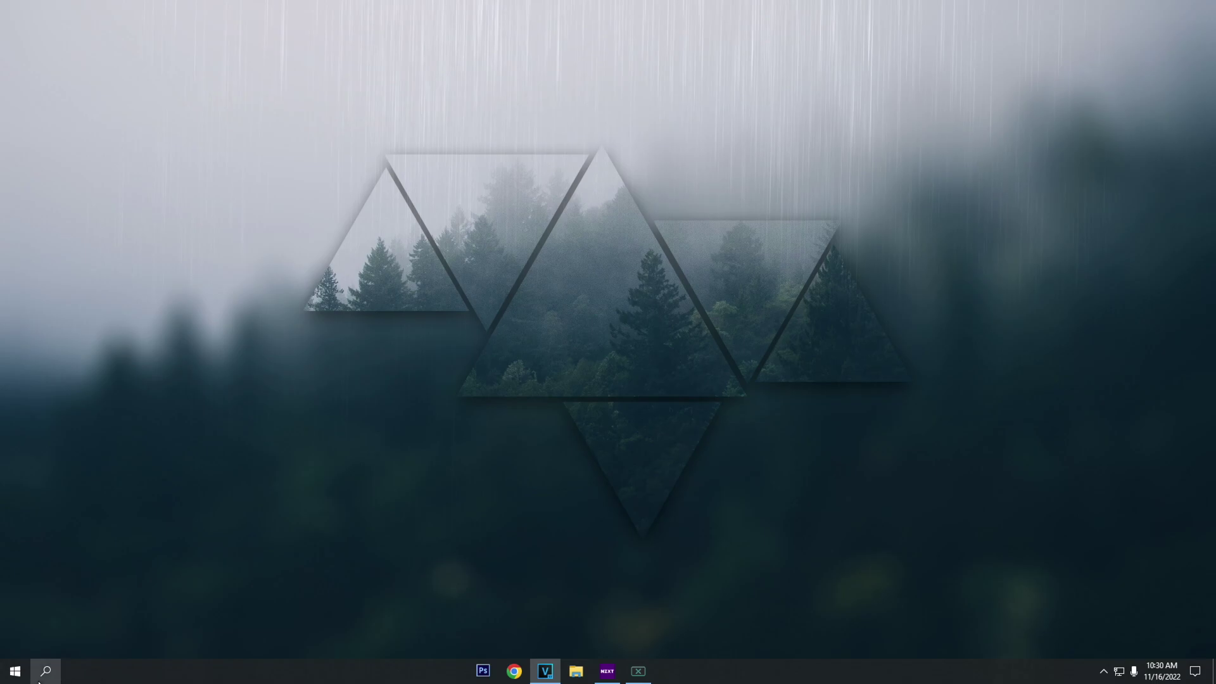
# Open the Background apps settings from Windows search, check the permission to let apps run in the background and close the window.
pyautogui.click(45, 670)
pyautogui.write('back')
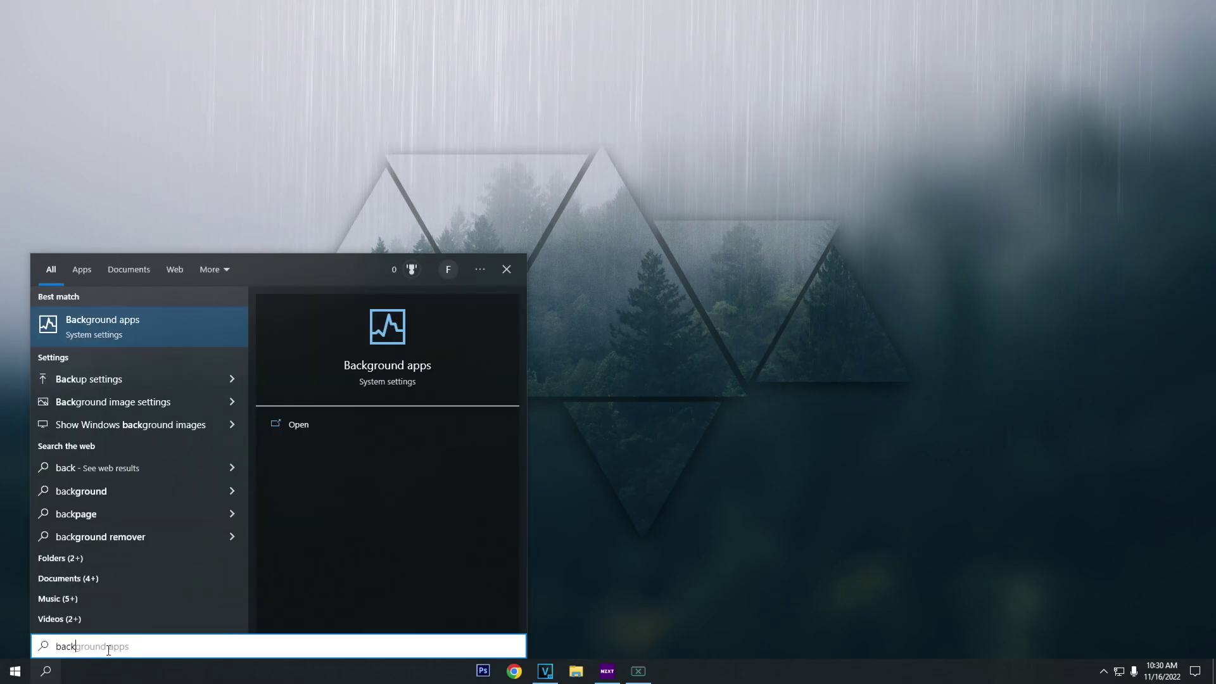
pyautogui.click(116, 320)
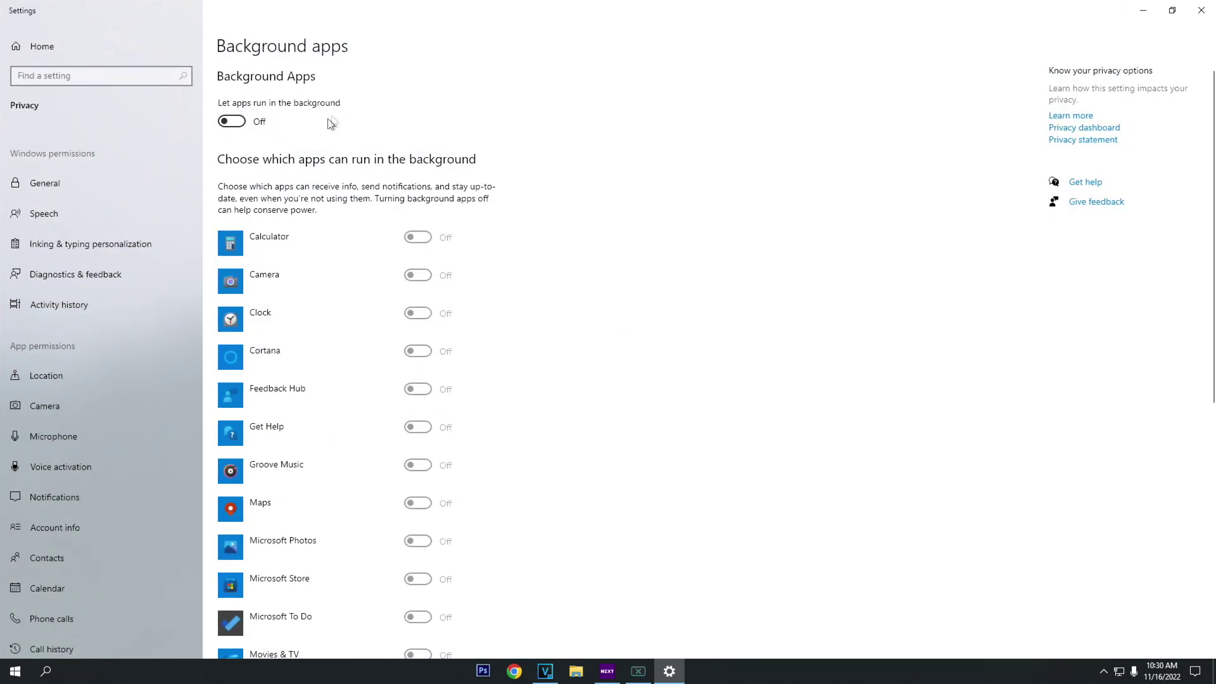
pyautogui.click(1202, 10)
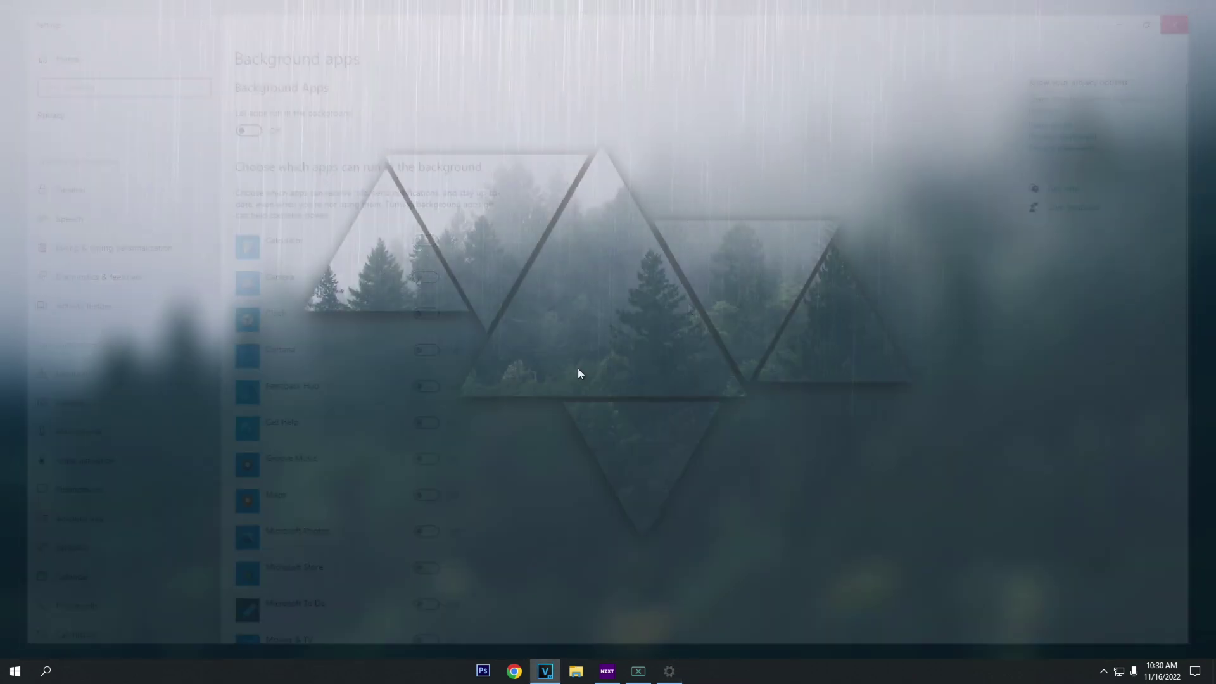
# Check the selected power plan and the additional plans in Power Options, reached through Power & sleep settings, and close both windows.
pyautogui.click(57, 678)
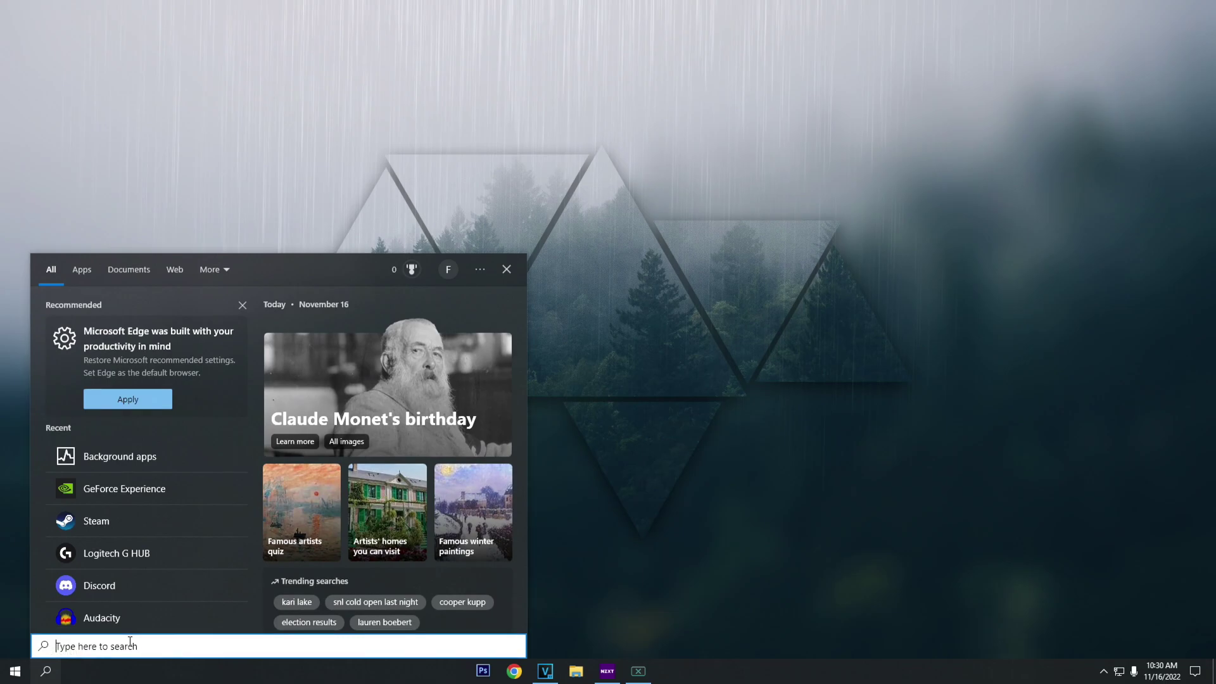
pyautogui.write('power')
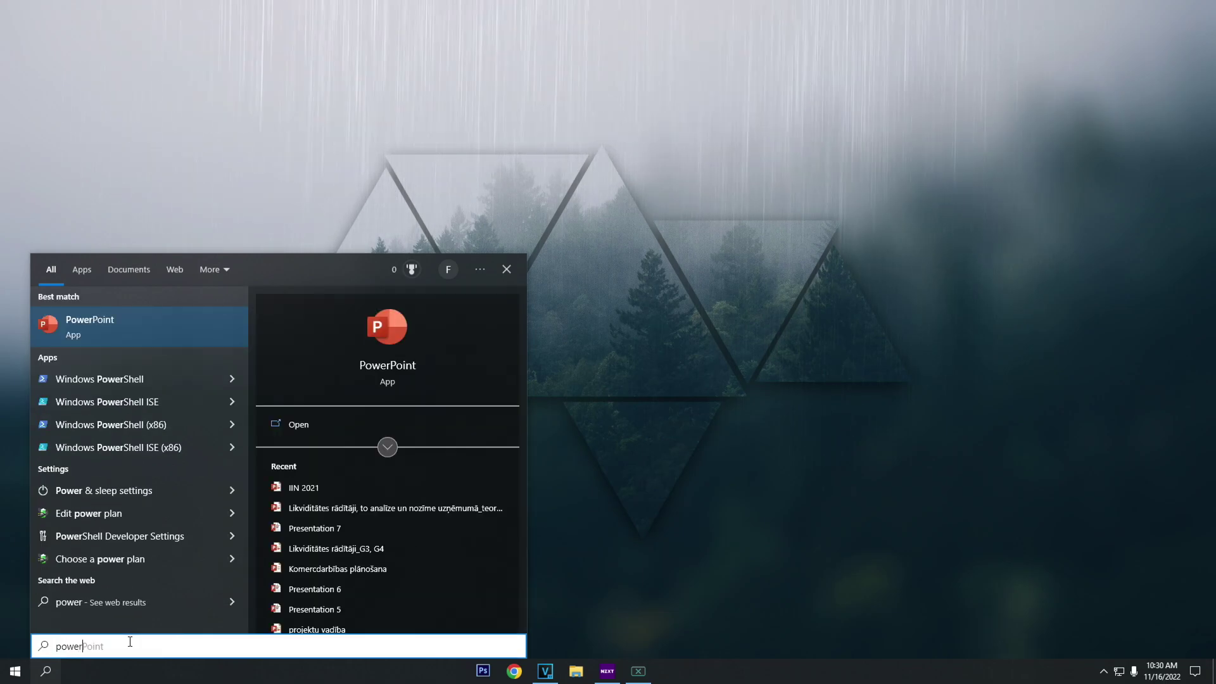
pyautogui.click(140, 492)
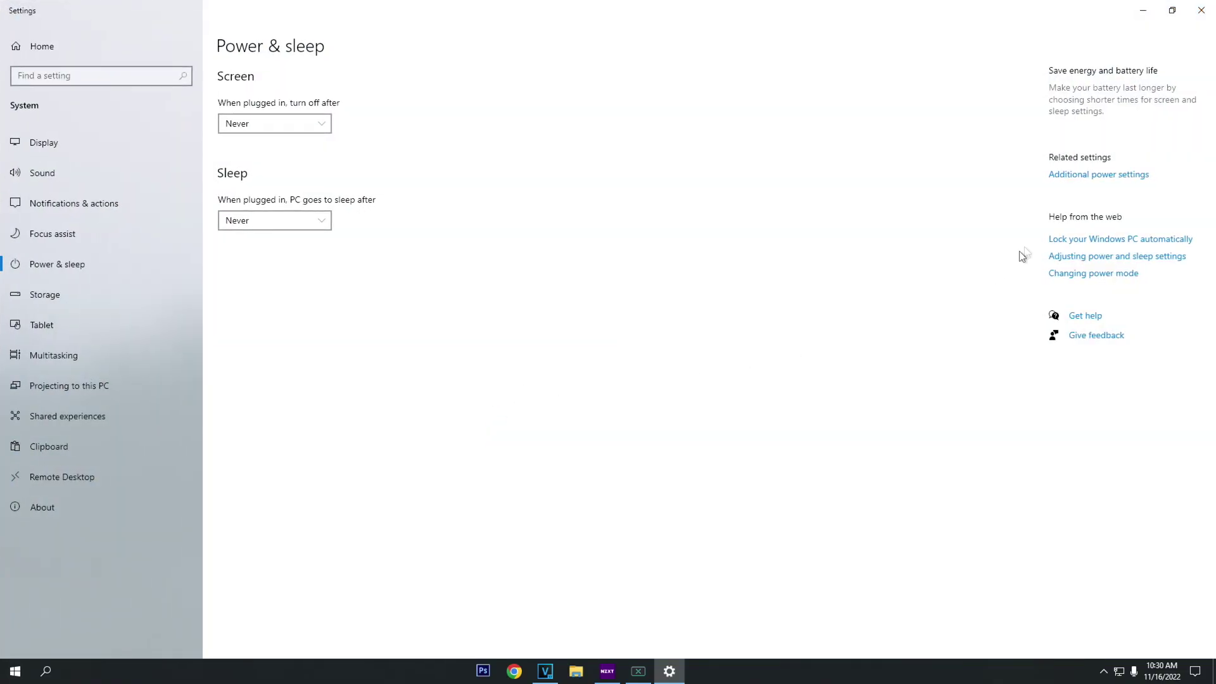
pyautogui.click(1110, 176)
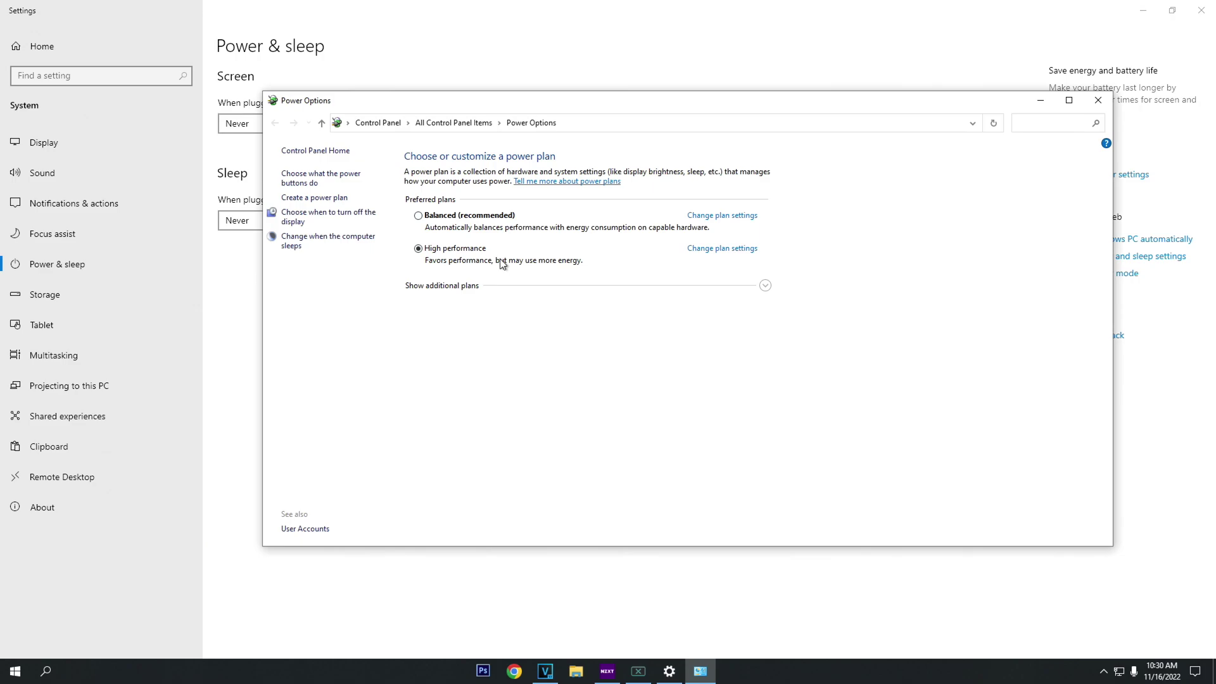
pyautogui.click(765, 286)
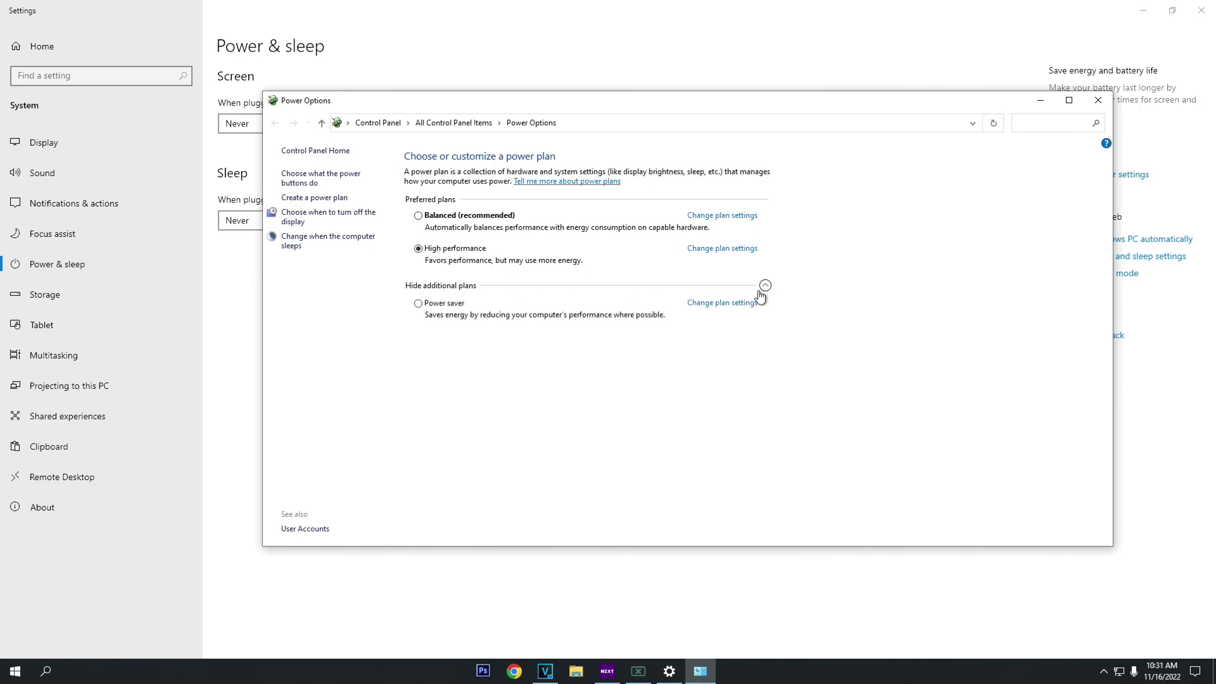
pyautogui.click(766, 287)
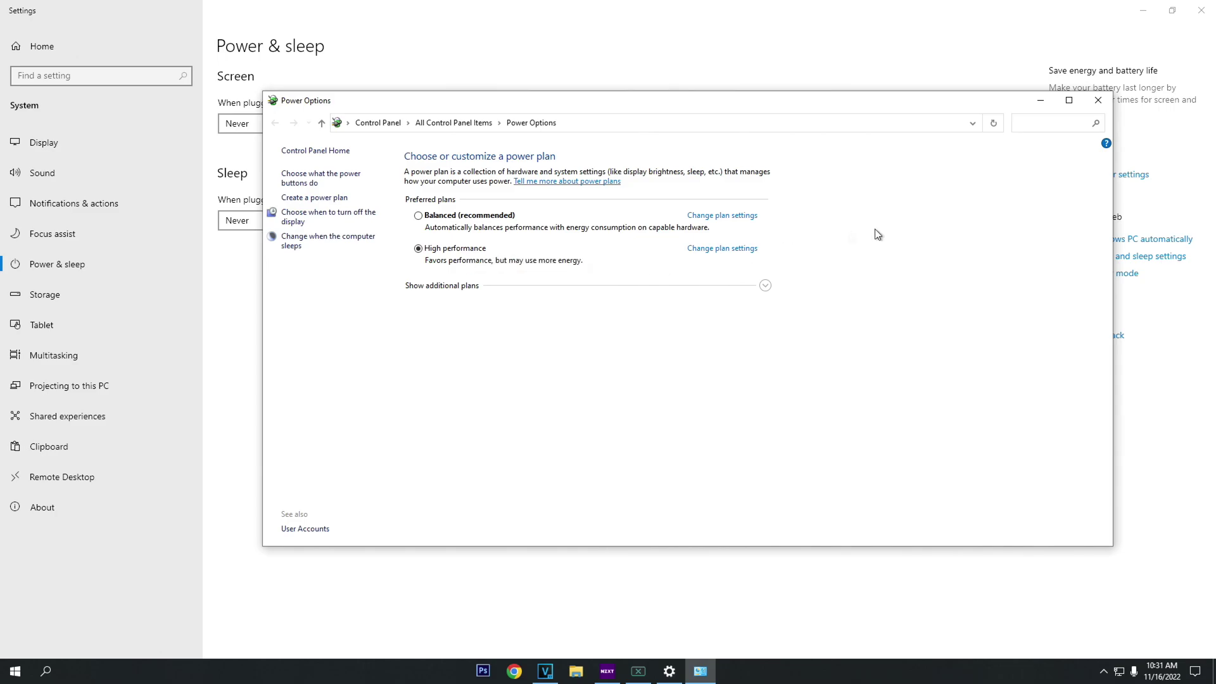
pyautogui.click(1098, 100)
pyautogui.click(1201, 10)
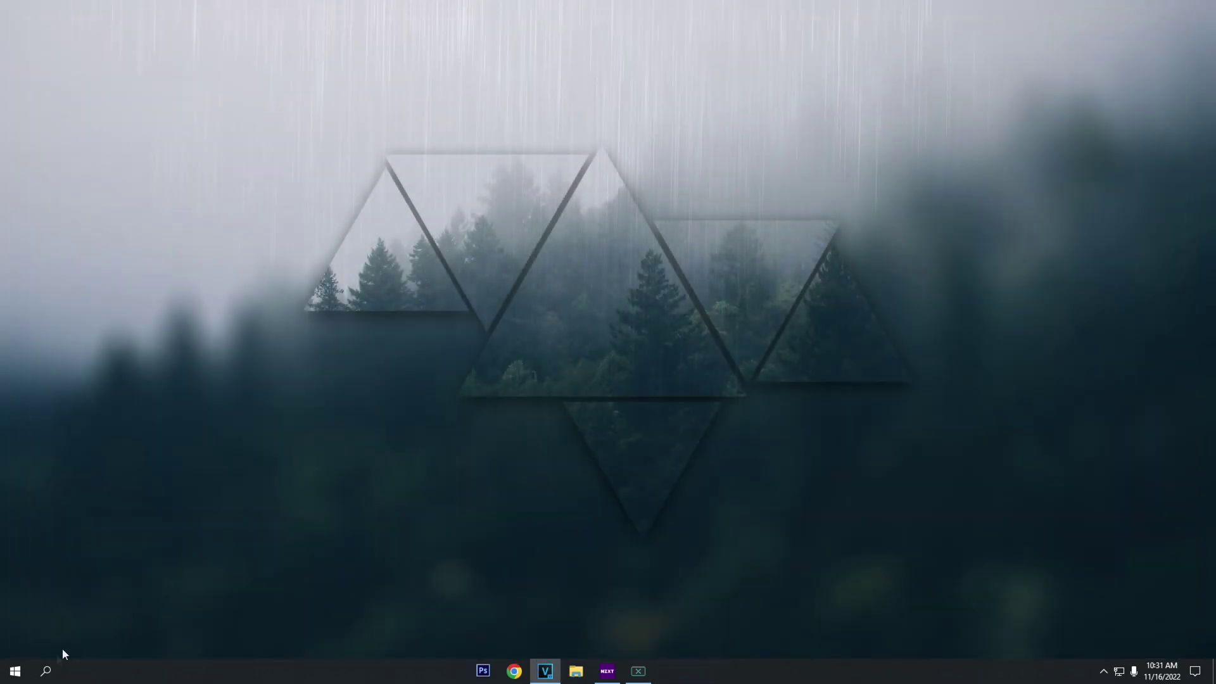
# Open the Game Mode settings from Windows search and check the Game Mode and Xbox Game Bar switches.
pyautogui.click(44, 671)
pyautogui.write('gamem')
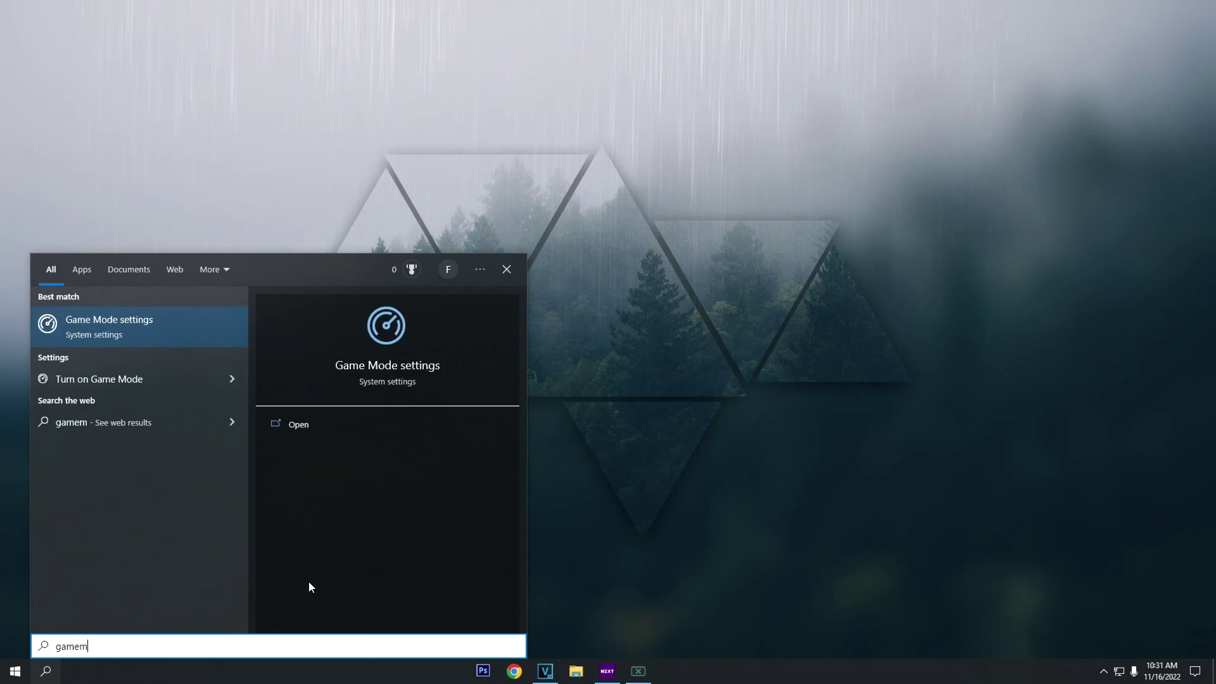
pyautogui.write('ode')
pyautogui.click(184, 332)
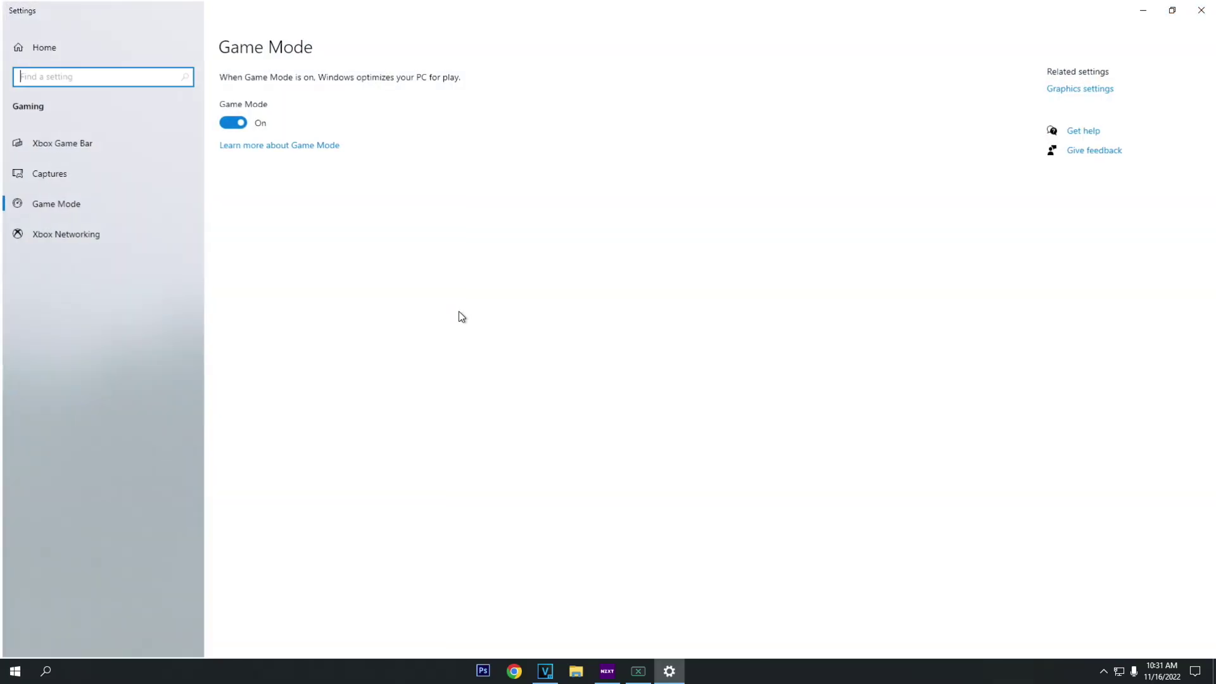
pyautogui.click(104, 145)
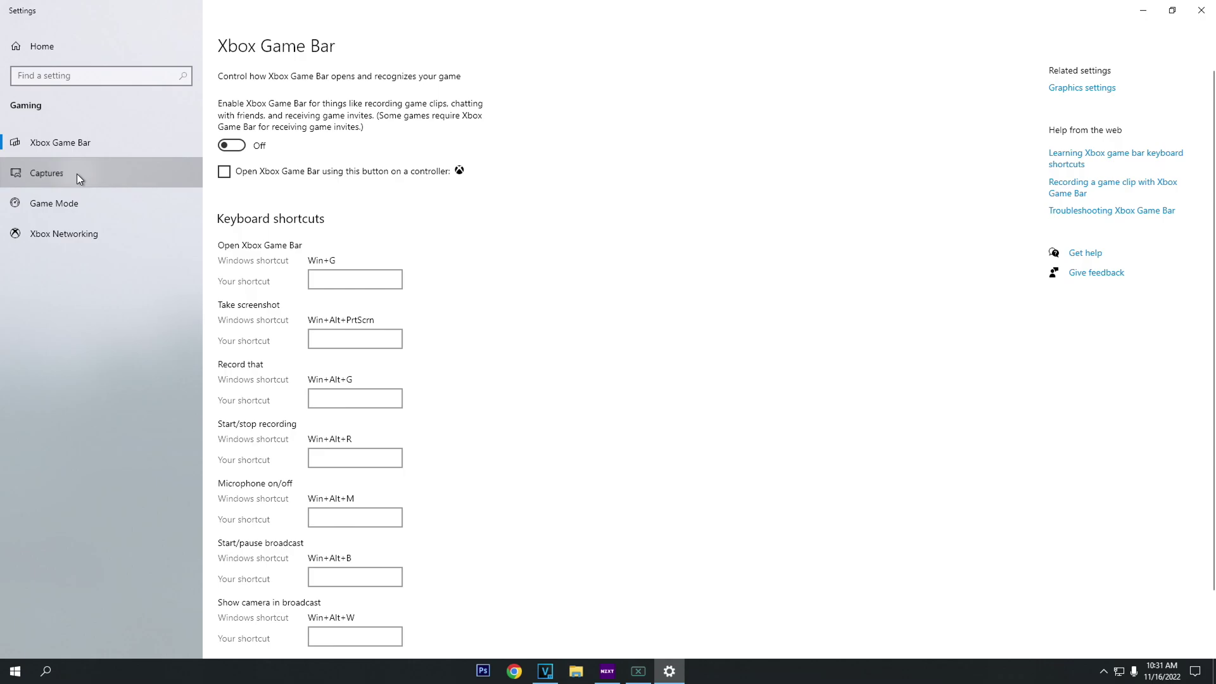
# Review the background recording options under Captures, return to Game Mode and open the related Graphics settings.
pyautogui.click(136, 166)
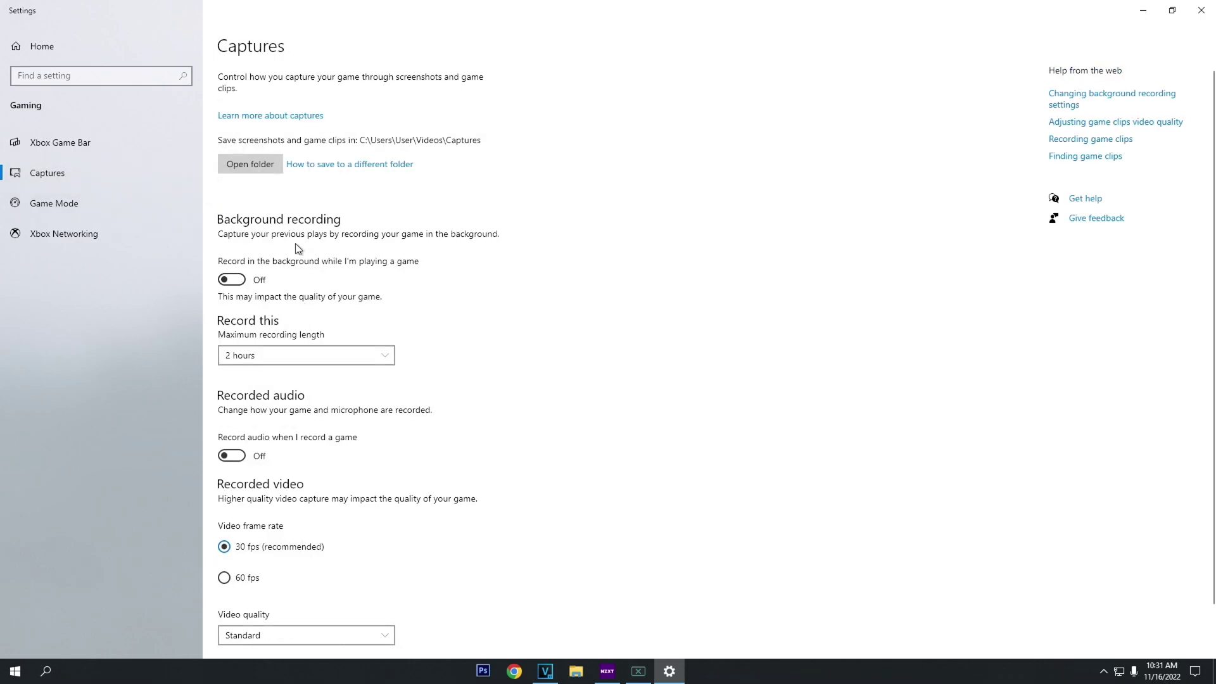
pyautogui.scroll(-2, 380, 554)
pyautogui.scroll(2, 389, 510)
pyautogui.click(82, 205)
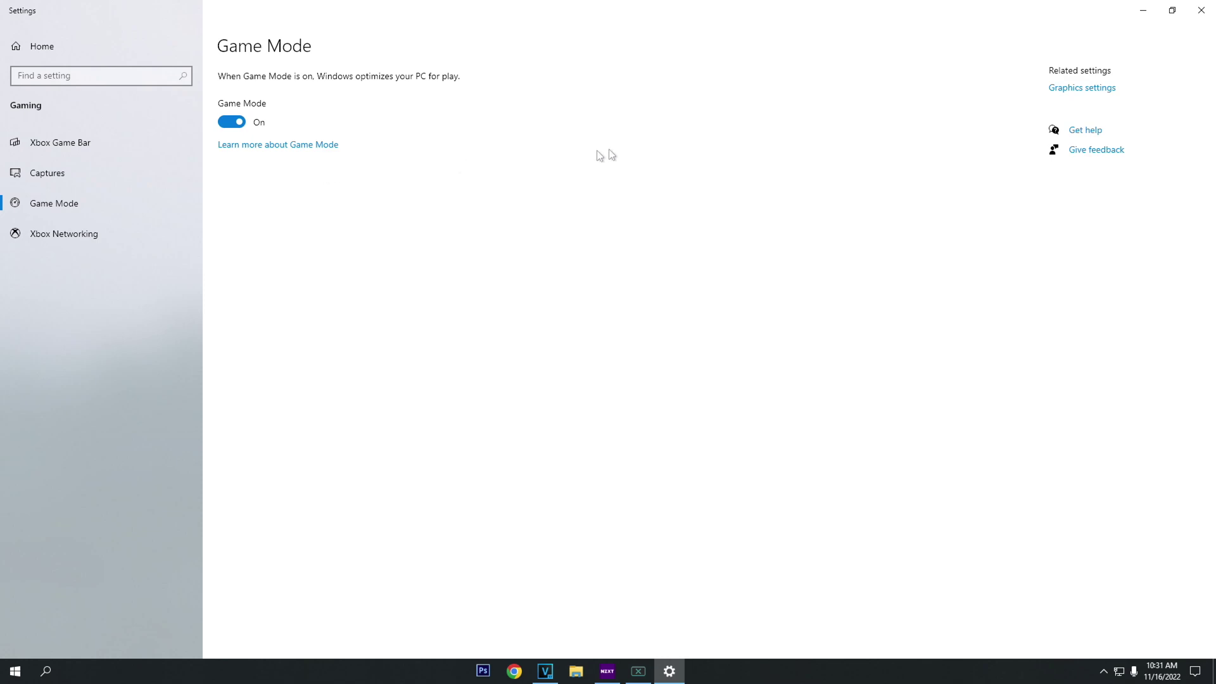
pyautogui.click(1076, 88)
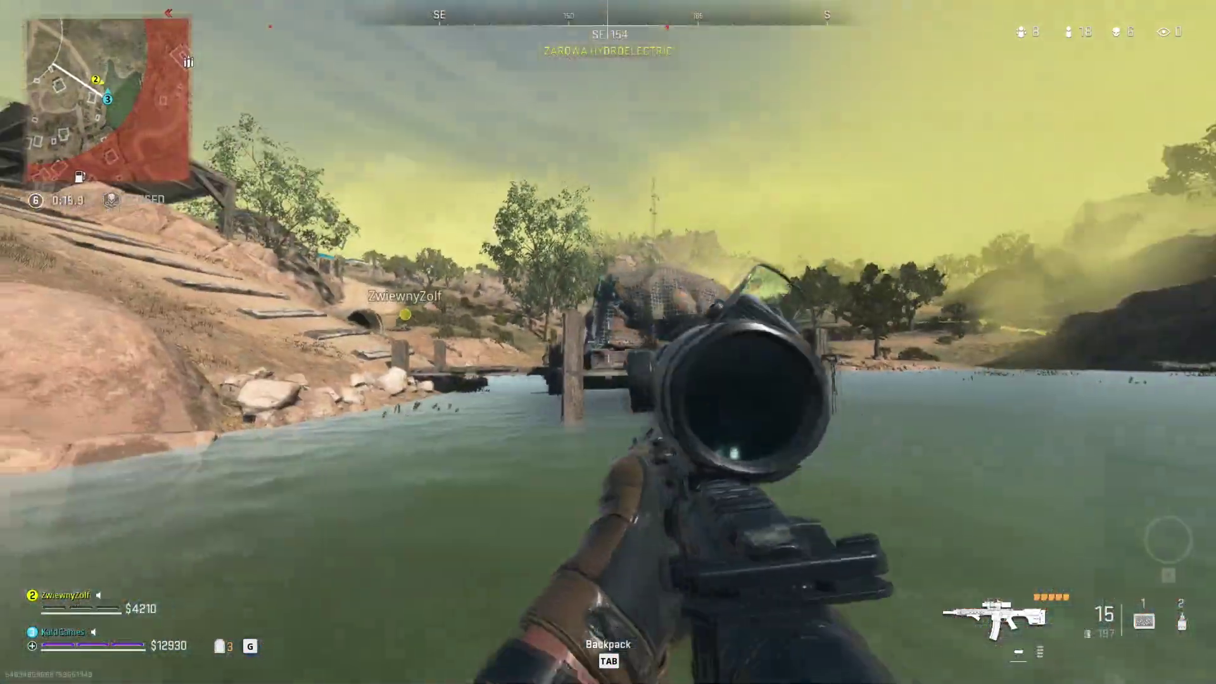
pyautogui.press('1')
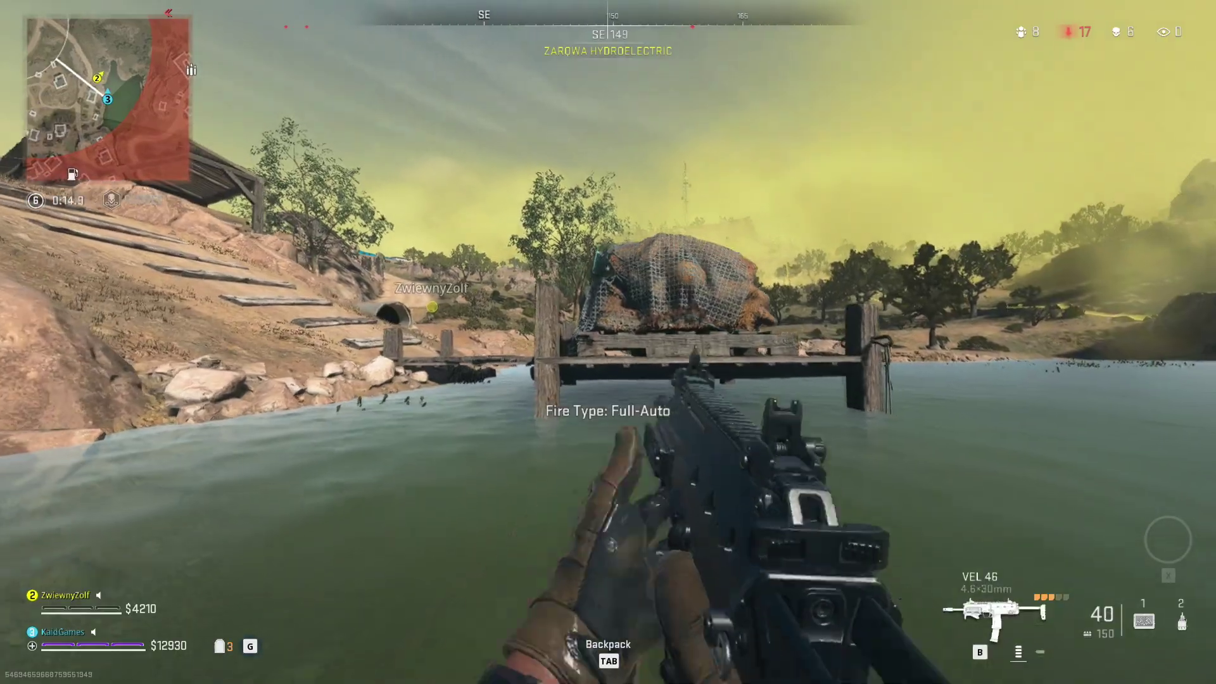
pyautogui.press('1')
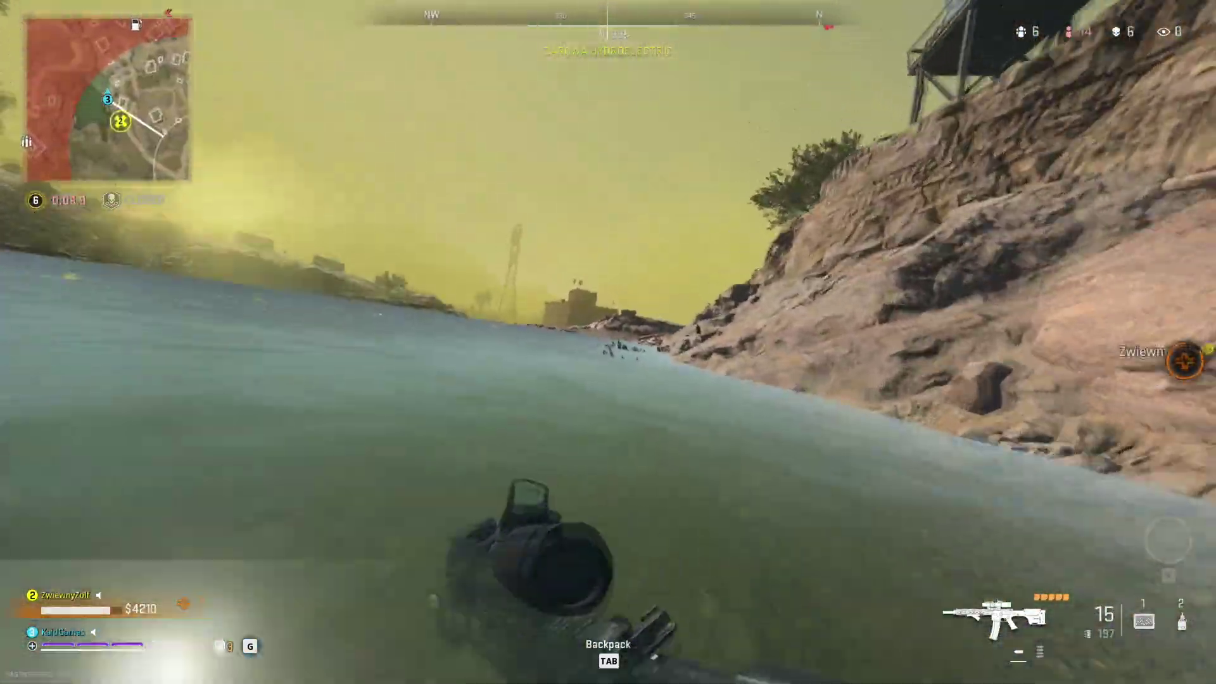
pyautogui.press('2')
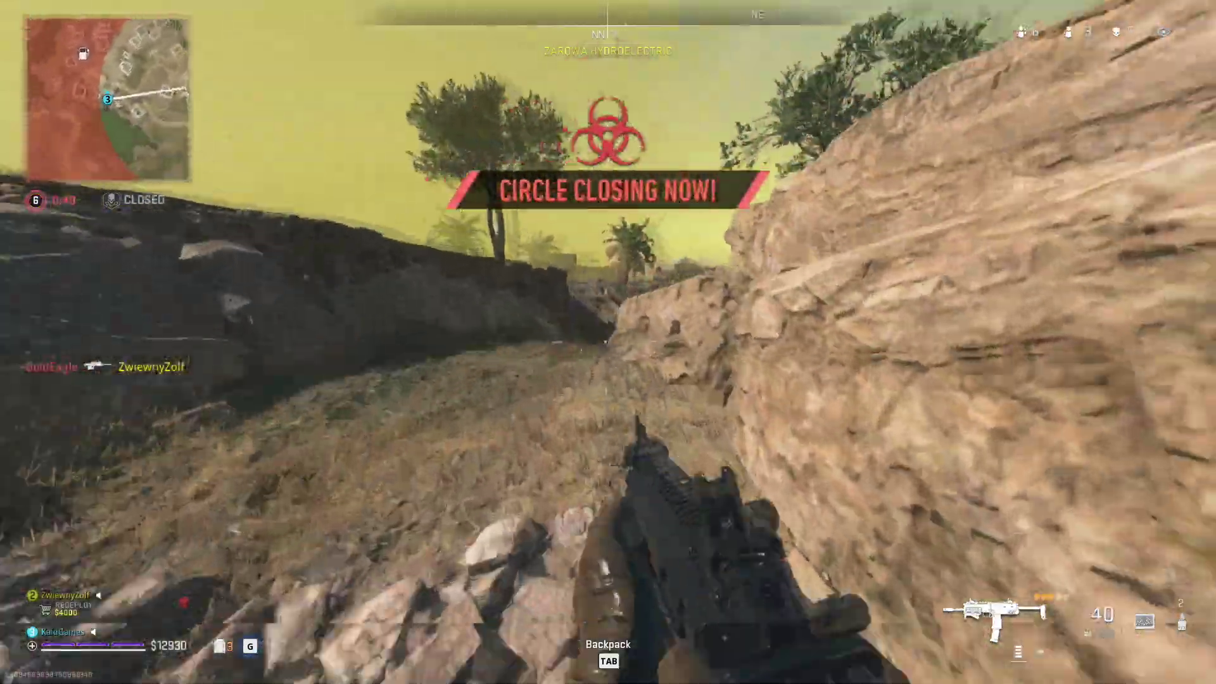
pyautogui.press('1')
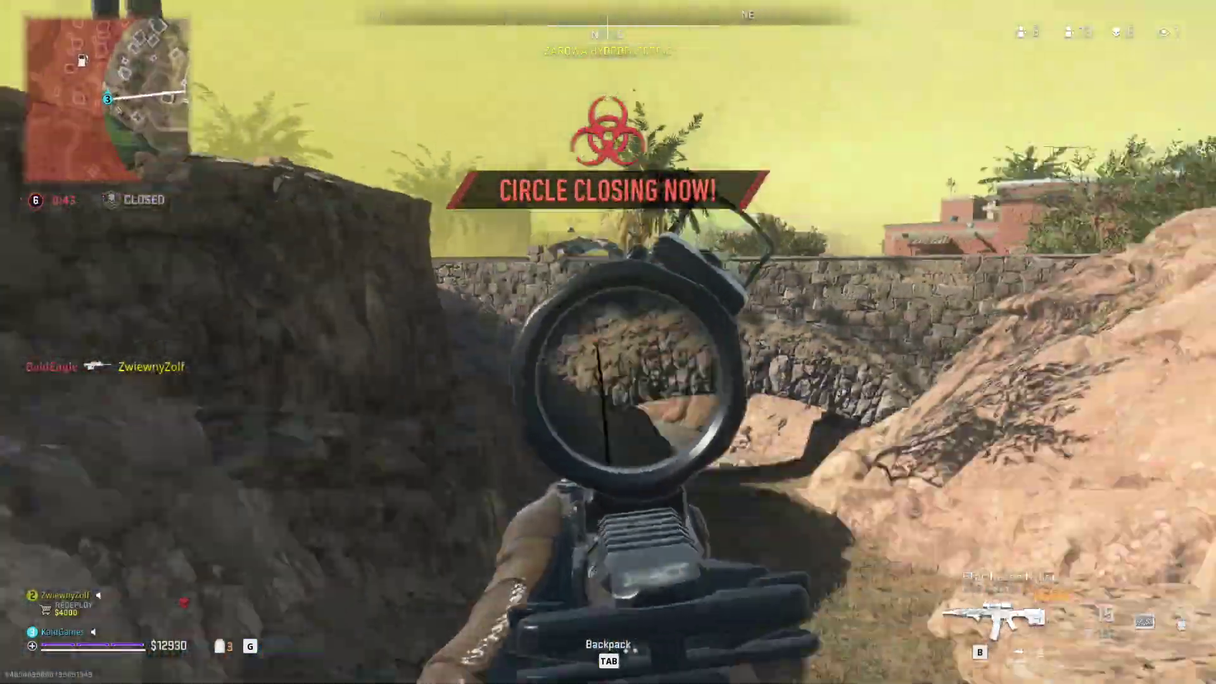
pyautogui.rightClick(607, 342)
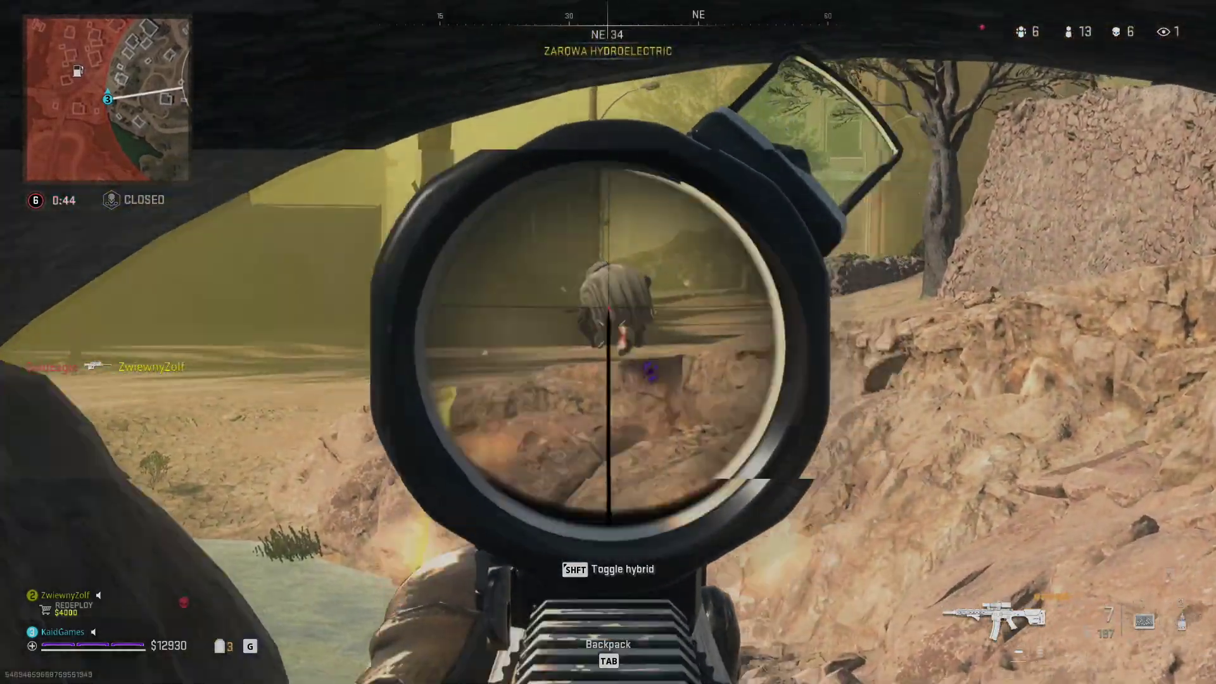
pyautogui.click(608, 342)
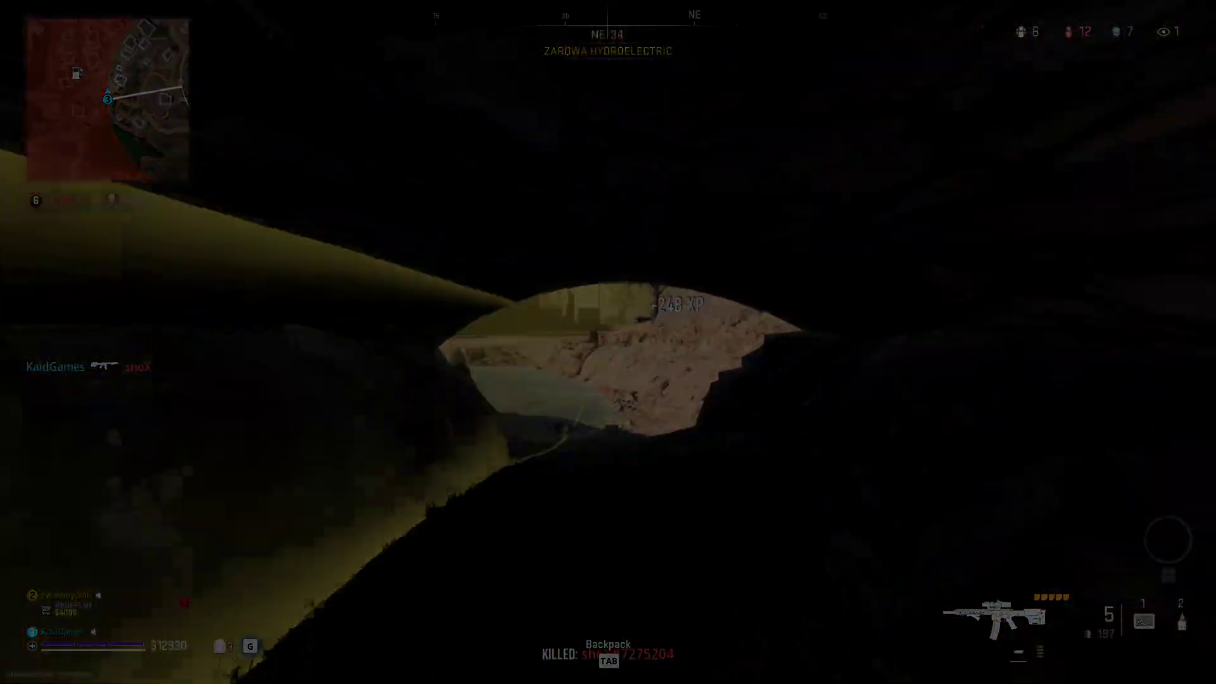